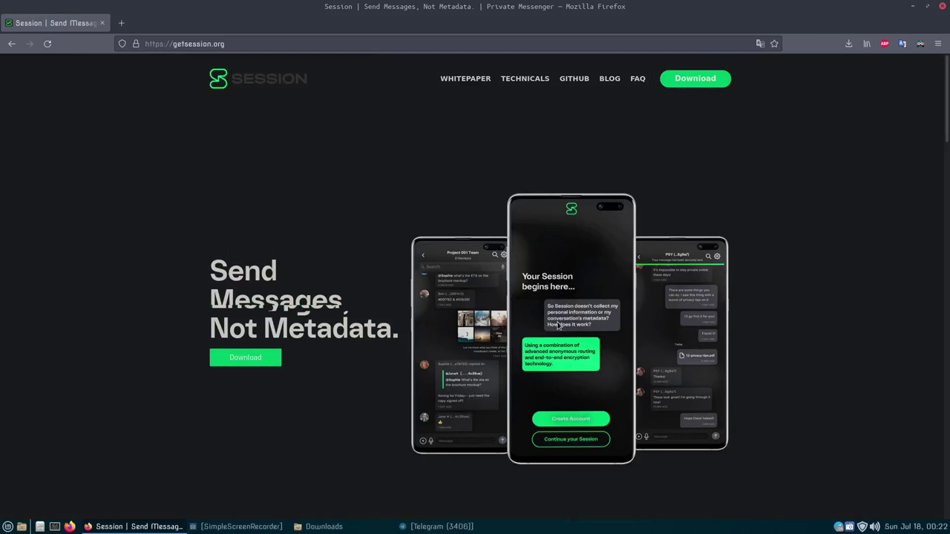
# - Go to the Session website's download page, request the Linux desktop AppImage, and decline to save the file
pyautogui.scroll(-2, 558, 325)
pyautogui.scroll(-3, 558, 325)
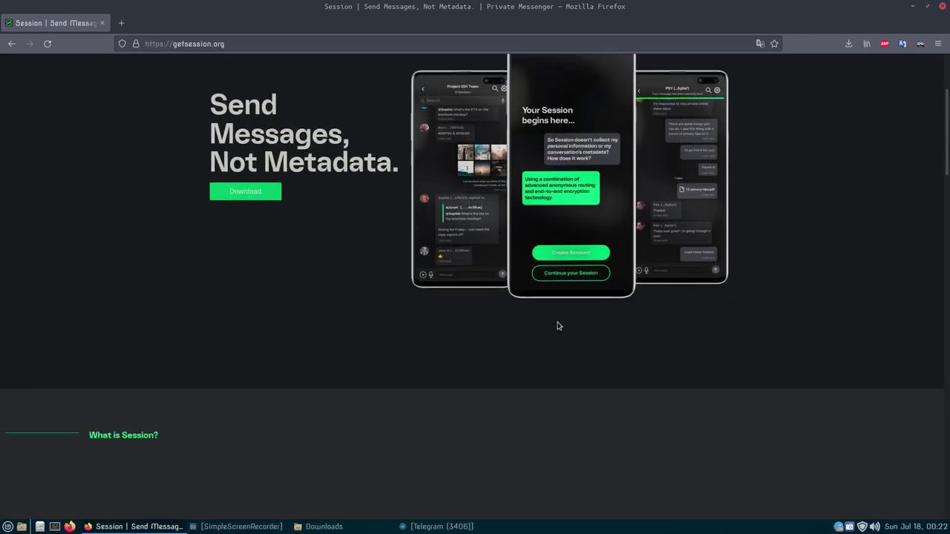
pyautogui.scroll(-5, 558, 325)
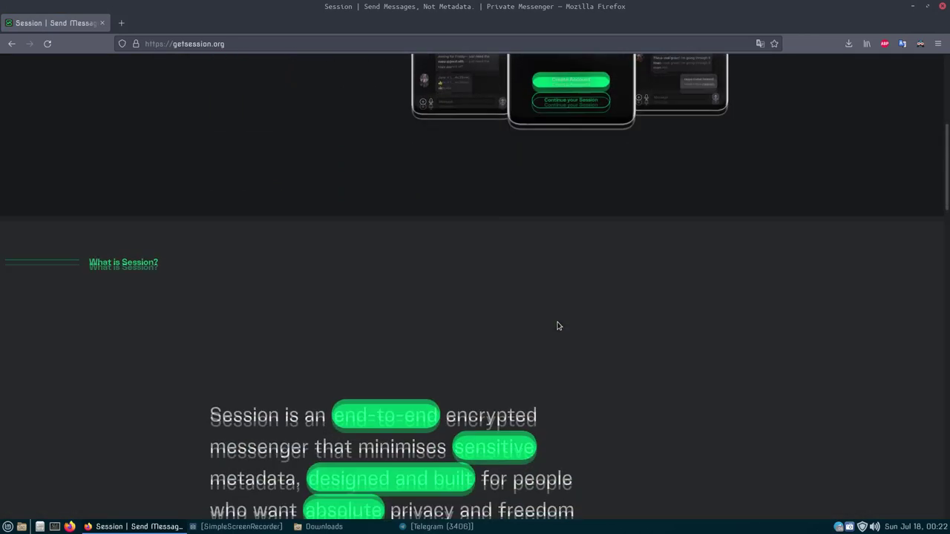
pyautogui.scroll(-2, 558, 325)
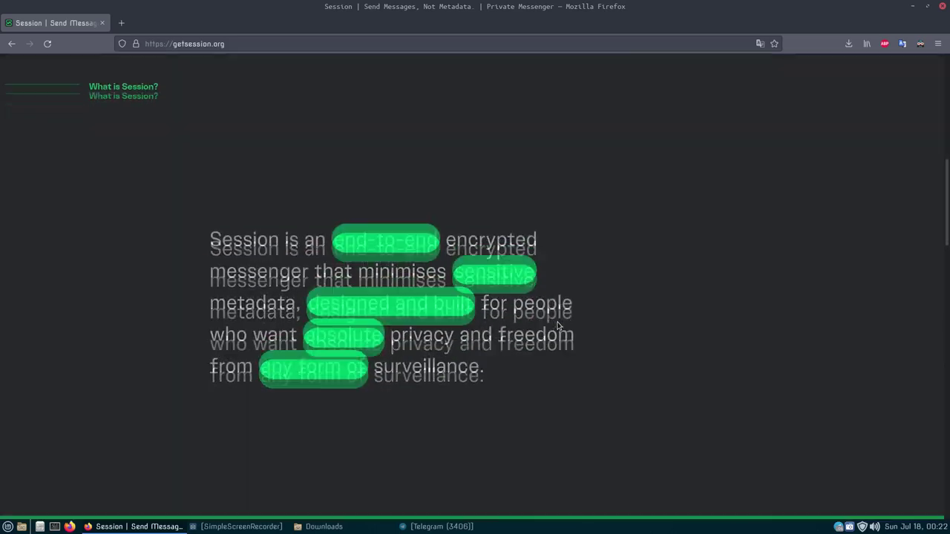
pyautogui.scroll(10, 558, 325)
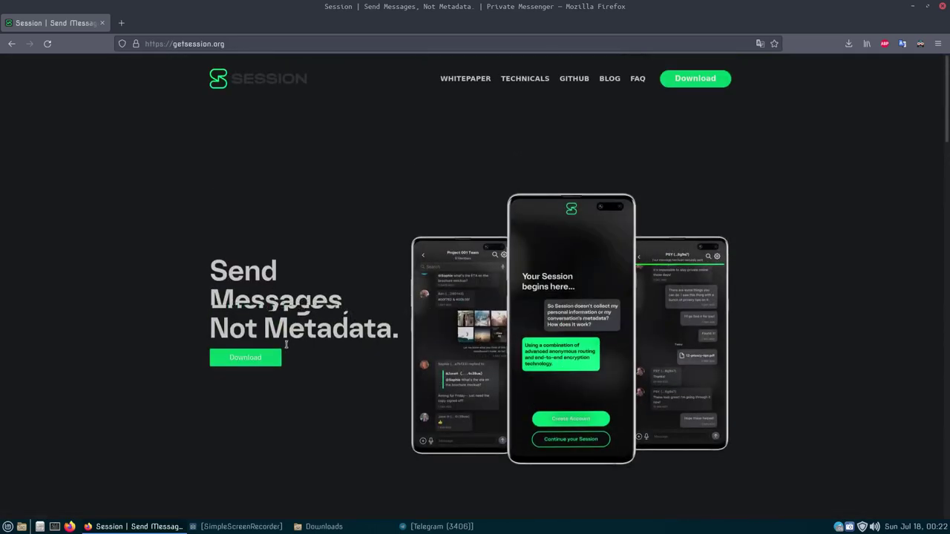
pyautogui.click(256, 363)
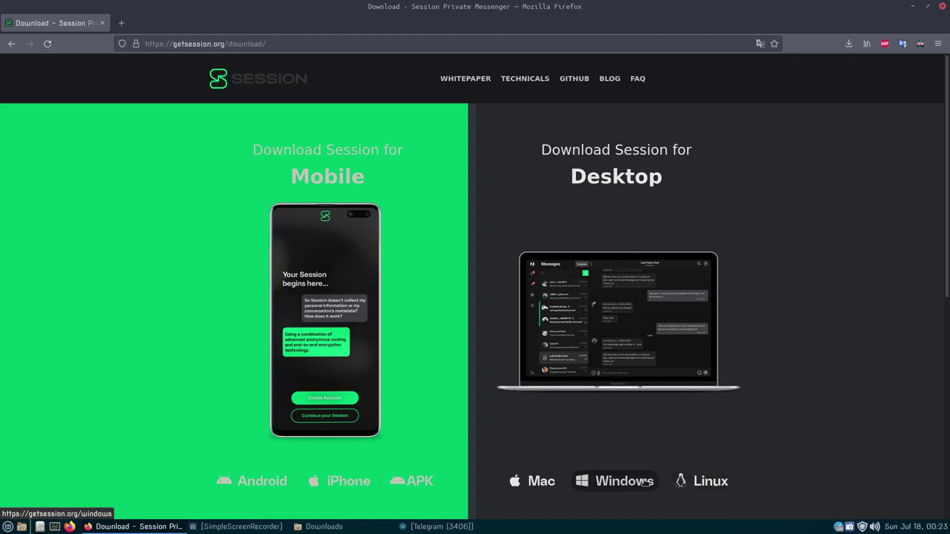
pyautogui.click(711, 482)
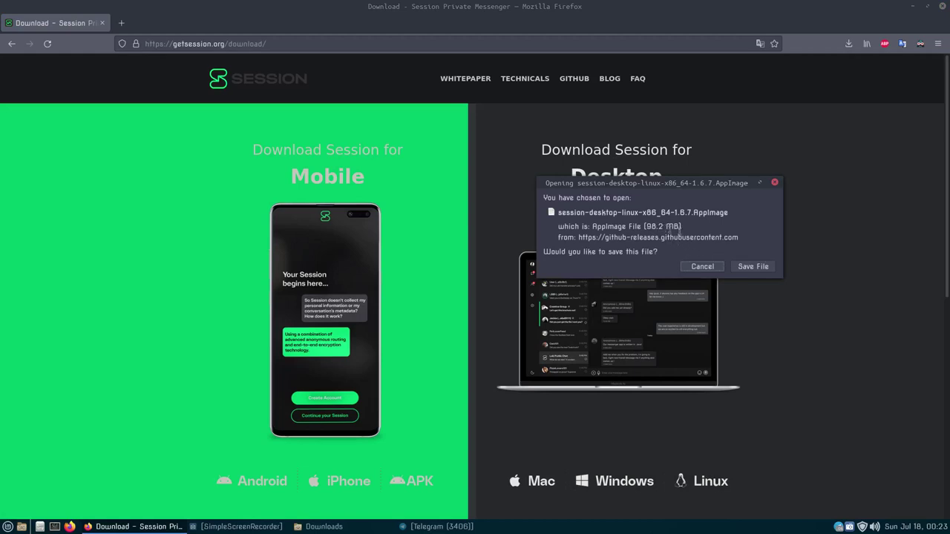
pyautogui.click(702, 266)
# - In the Downloads folder, allow session-desktop-linux-x86_64-1.6.7.AppImage to be executed as a program
pyautogui.click(324, 526)
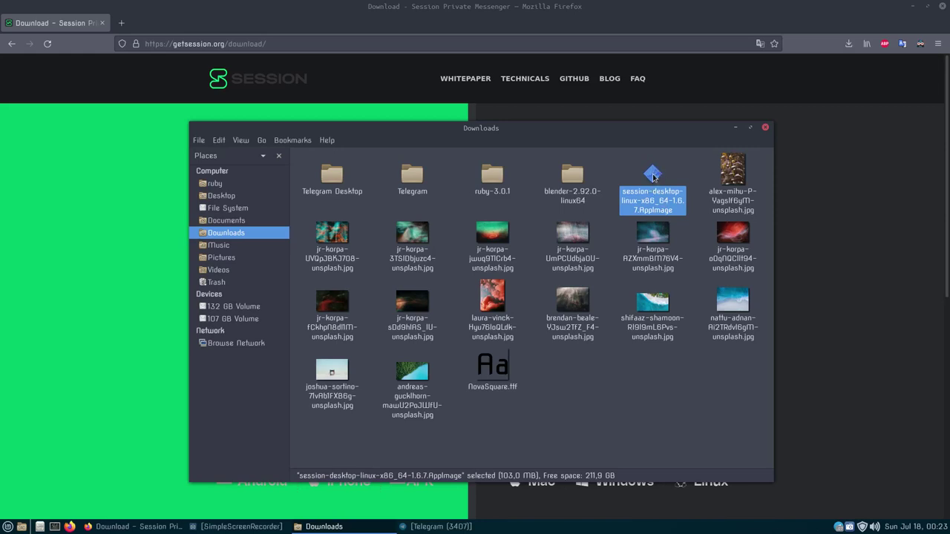
pyautogui.rightClick(653, 176)
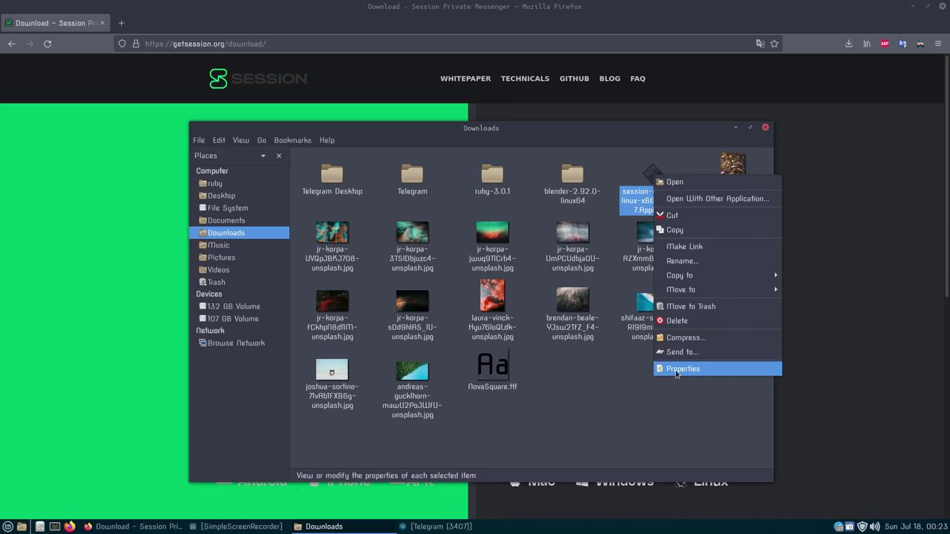
pyautogui.click(676, 369)
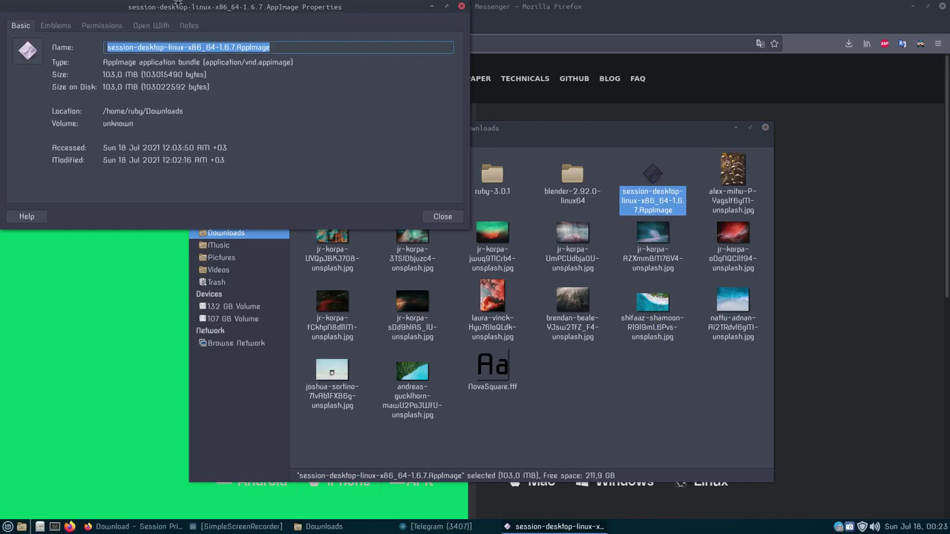
pyautogui.moveTo(179, 6); pyautogui.dragTo(338, 103)
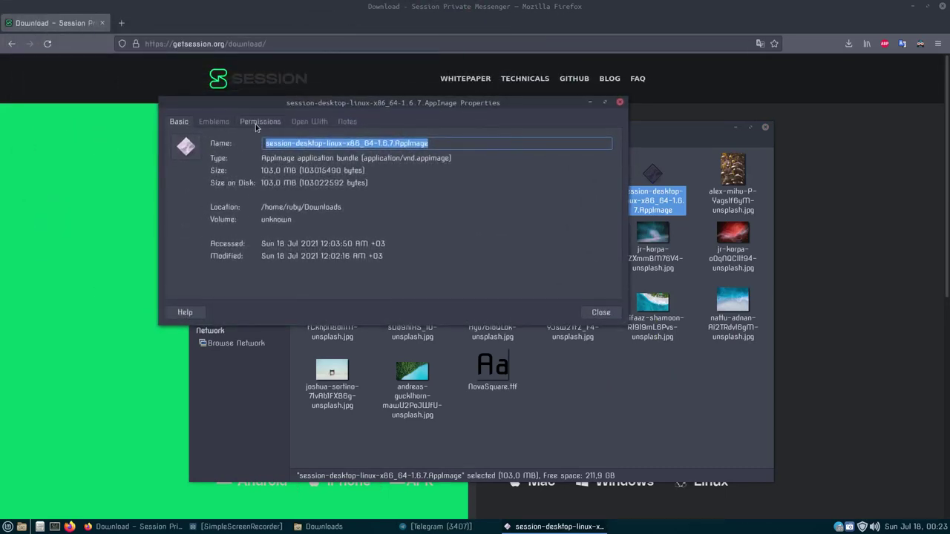
pyautogui.click(255, 126)
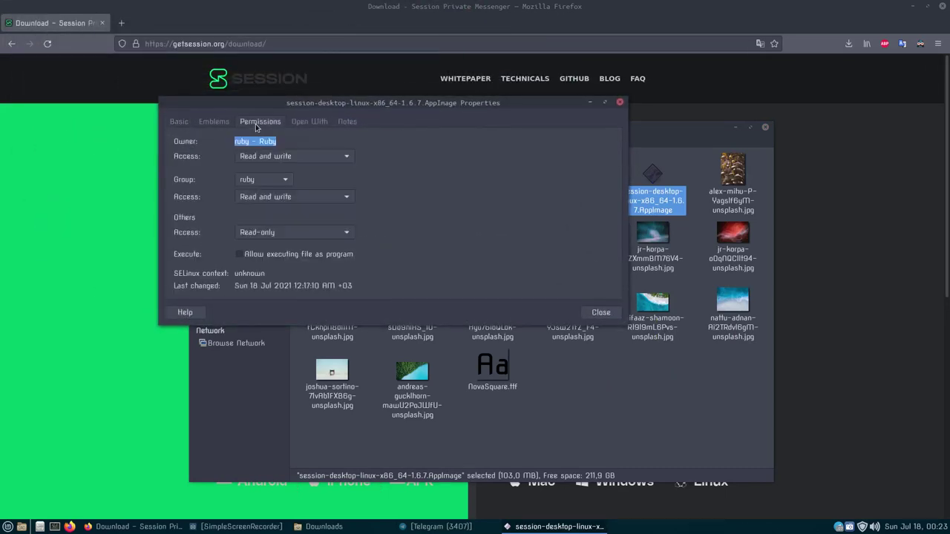
pyautogui.click(240, 255)
pyautogui.click(592, 317)
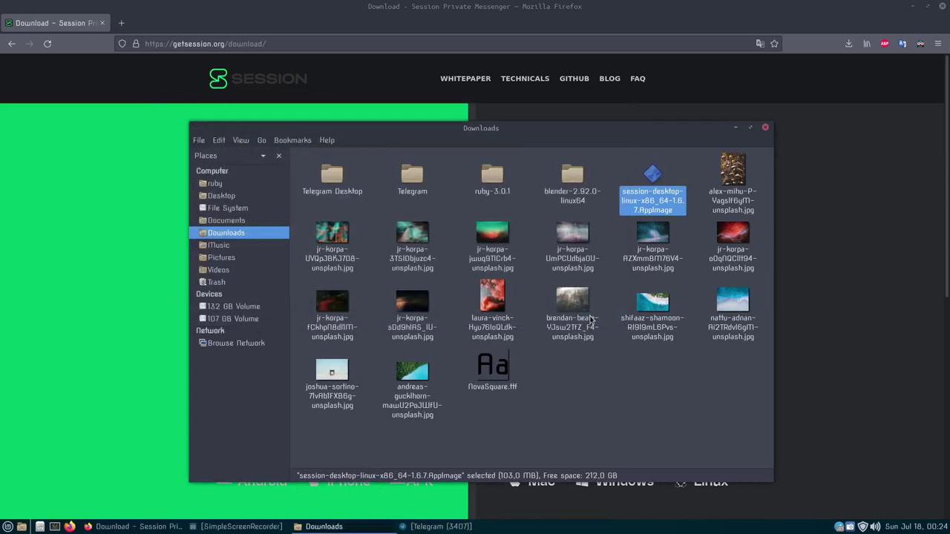
# - Launch the Session AppImage and clear the browser and Downloads windows out of its way
pyautogui.doubleClick(656, 202)
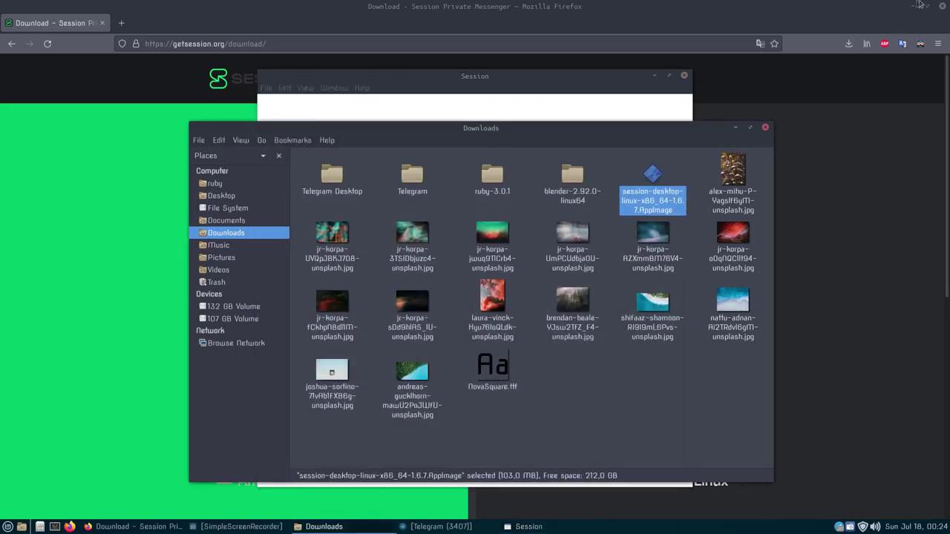
pyautogui.click(916, 5)
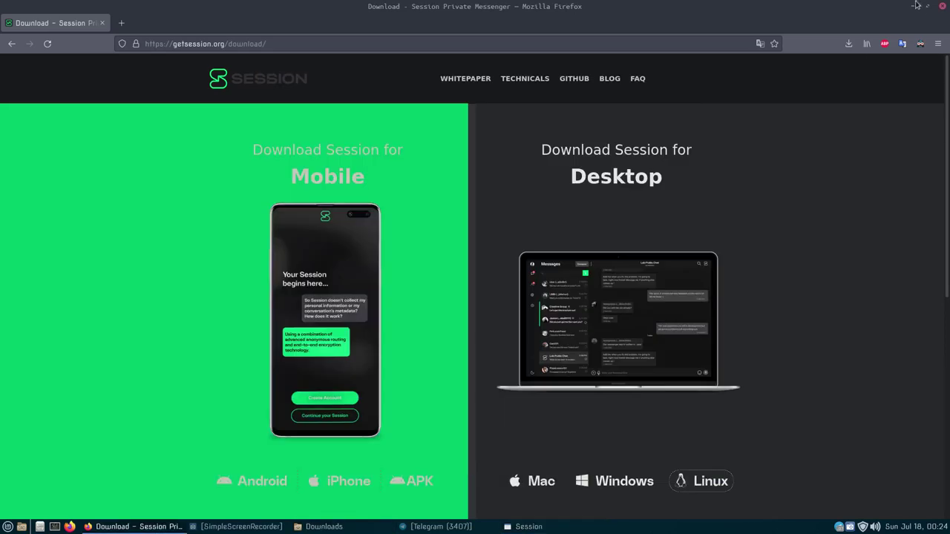
pyautogui.click(916, 4)
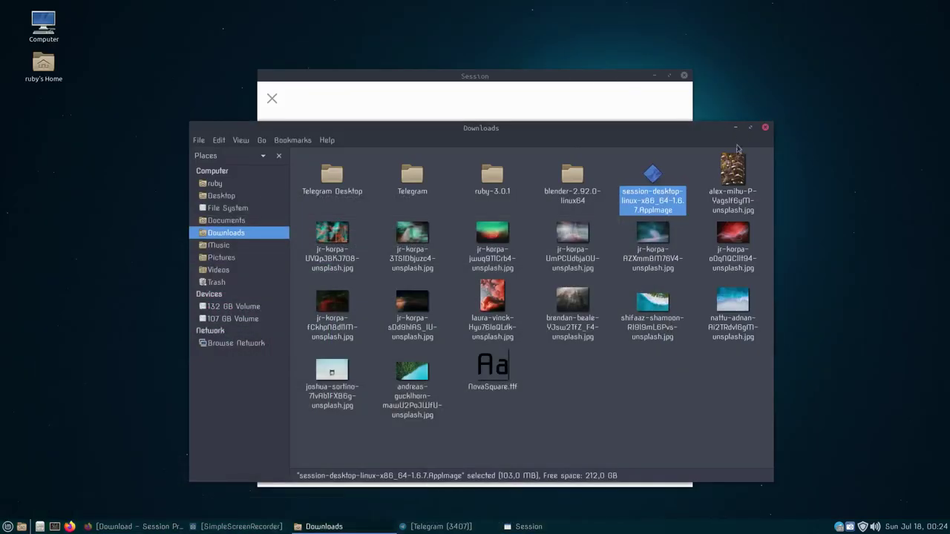
pyautogui.click(765, 128)
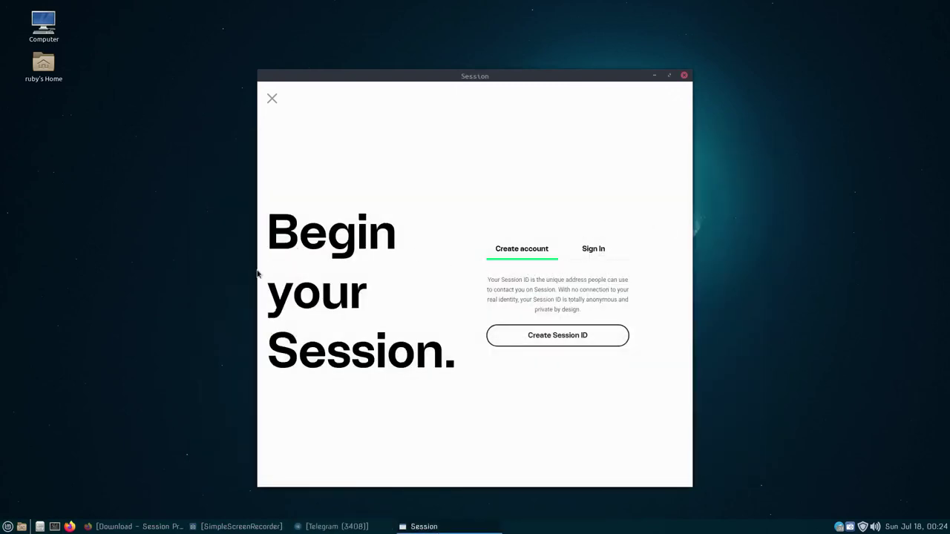
# - Widen the Session window on both sides and generate a new Session ID
pyautogui.moveTo(256, 273); pyautogui.dragTo(148, 261)
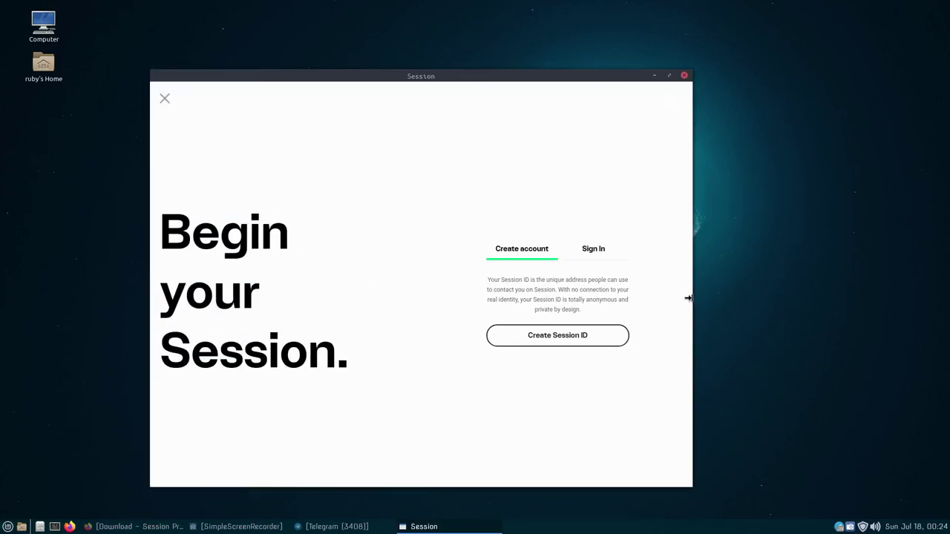
pyautogui.moveTo(712, 298); pyautogui.dragTo(808, 307)
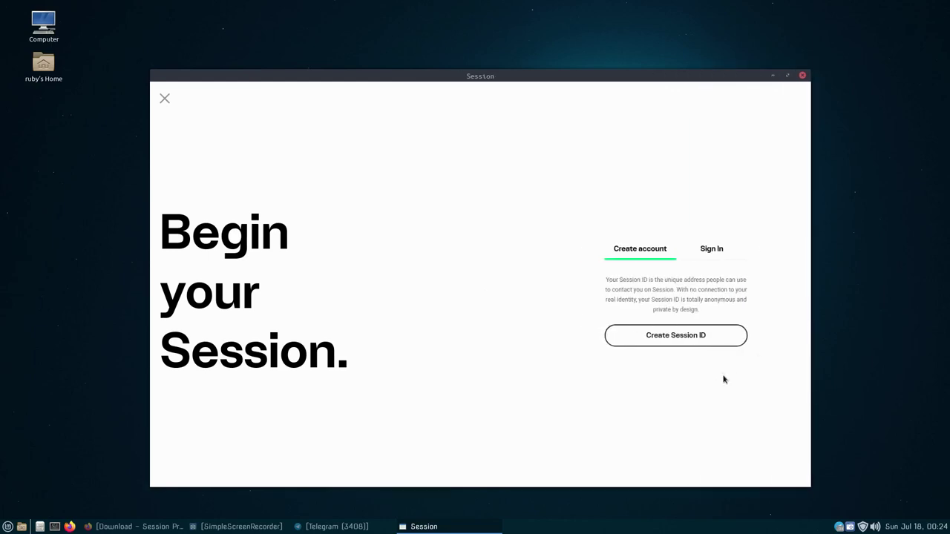
pyautogui.click(693, 339)
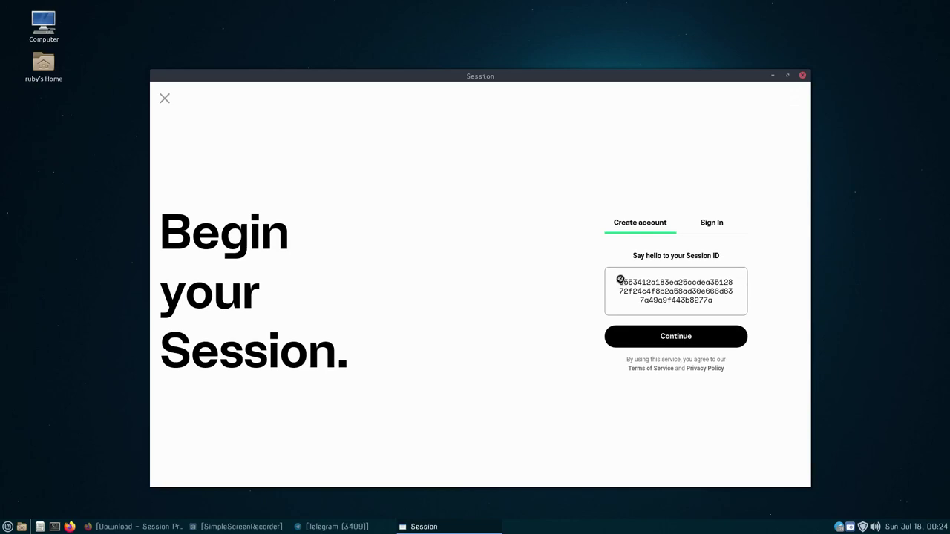
# - Copy the generated Session ID and open the Notes app, declining to import notes from Gnote
pyautogui.moveTo(620, 282); pyautogui.dragTo(736, 310)
pyautogui.hotkey('ctrl', 'c')
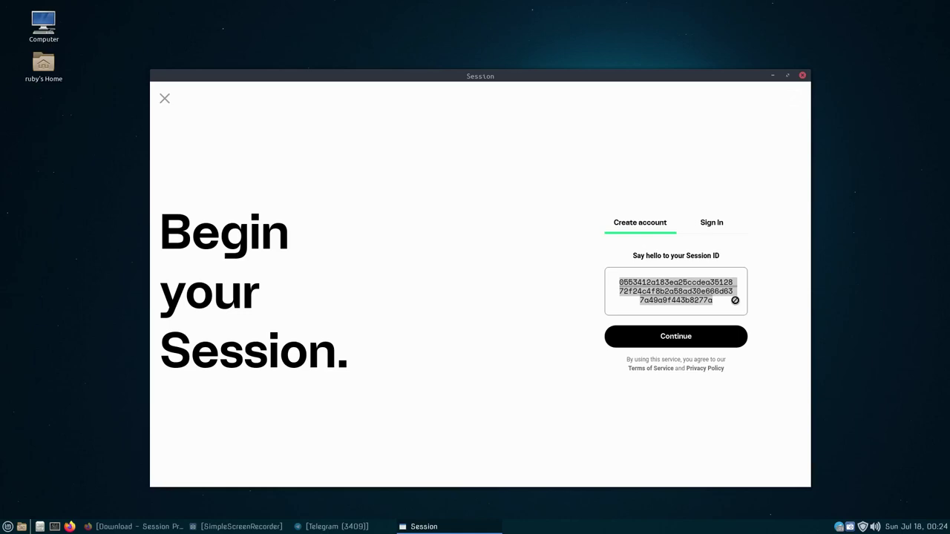
pyautogui.press('super')
pyautogui.write('not')
pyautogui.press('Down')
pyautogui.press('Down')
pyautogui.press('Return')
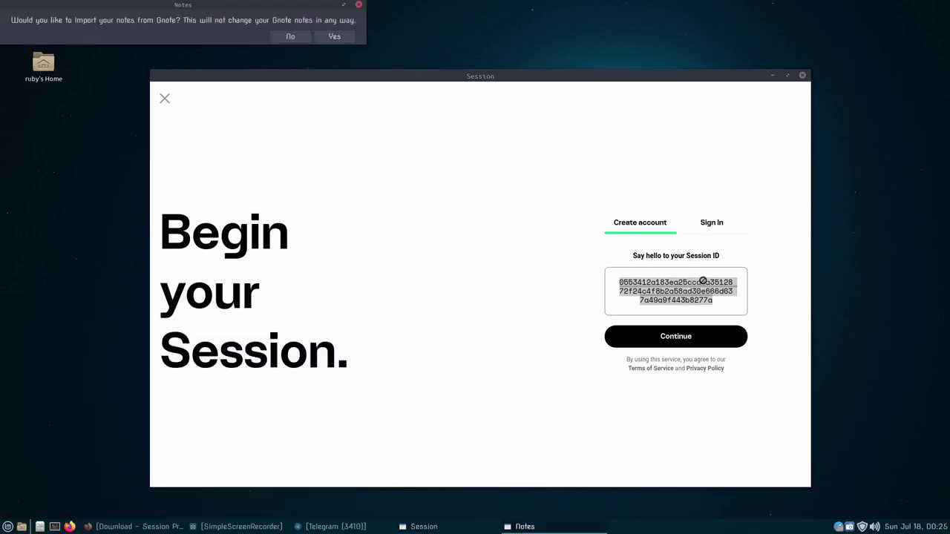
pyautogui.click(293, 38)
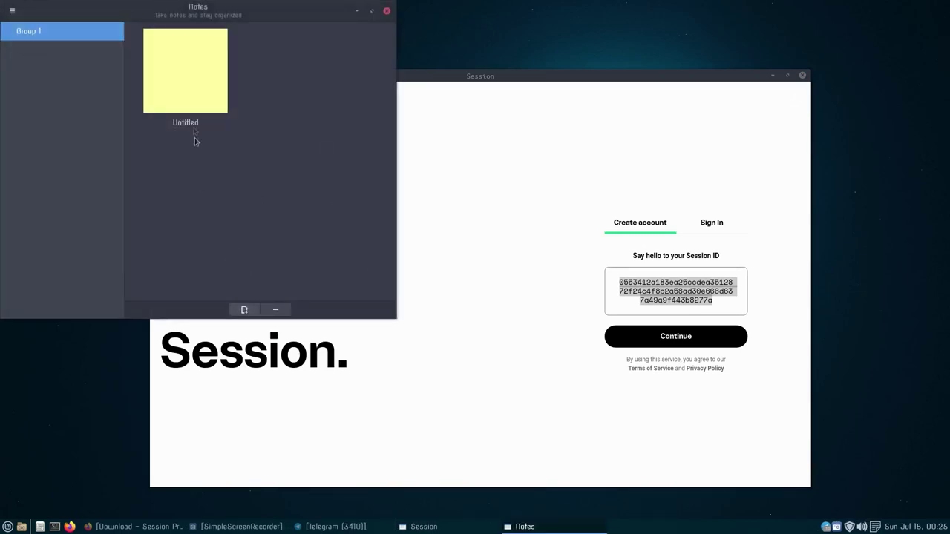
# - Paste the copied Session ID into a new sticky note, close the Notes manager, and delete that note
pyautogui.click(186, 80)
pyautogui.click(247, 309)
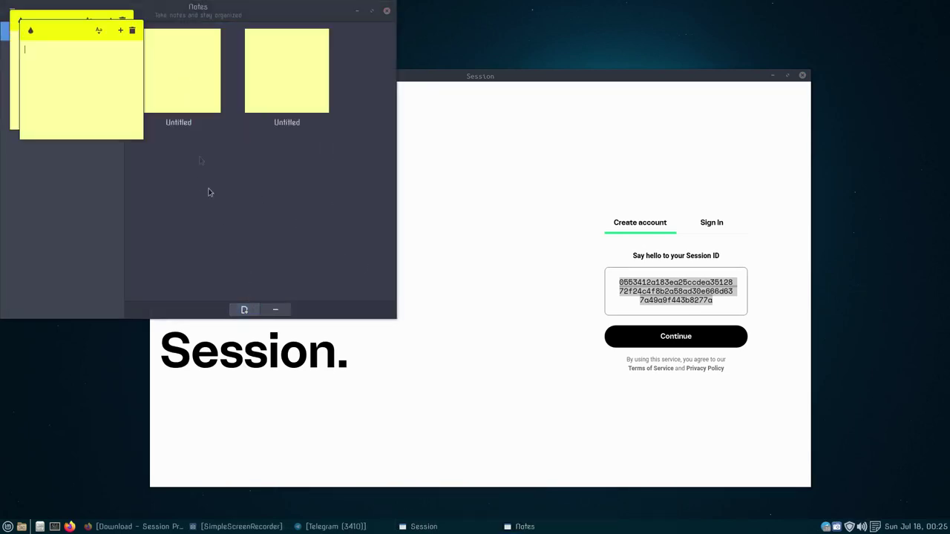
pyautogui.hotkey('ctrl', 'v')
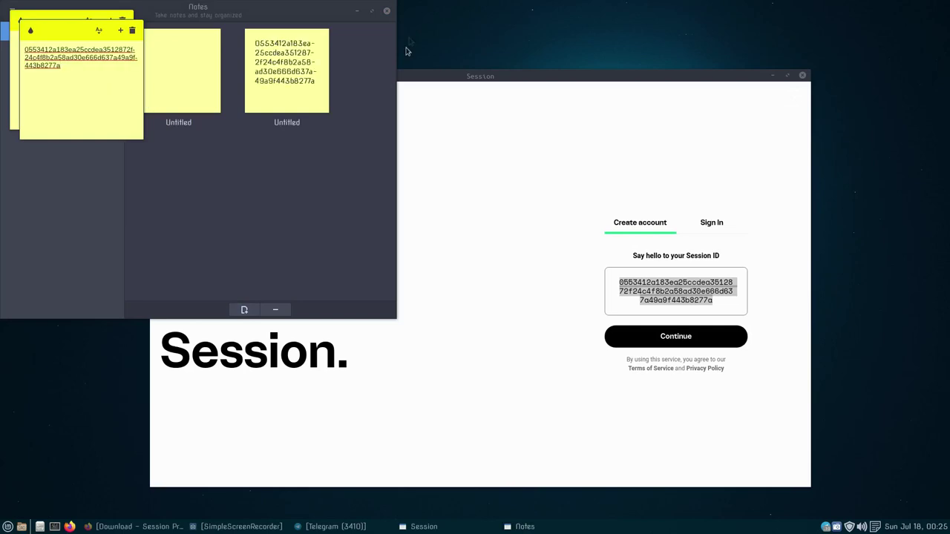
pyautogui.click(387, 10)
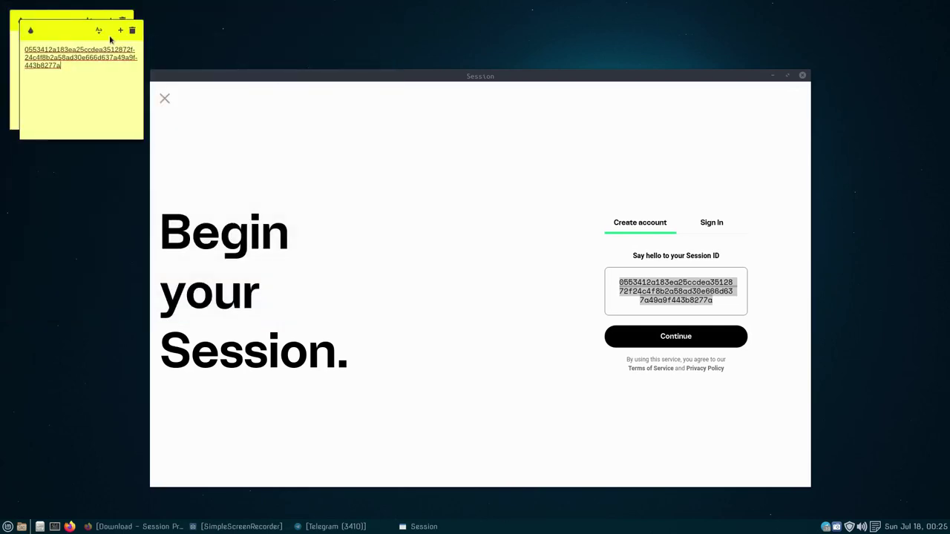
pyautogui.click(134, 31)
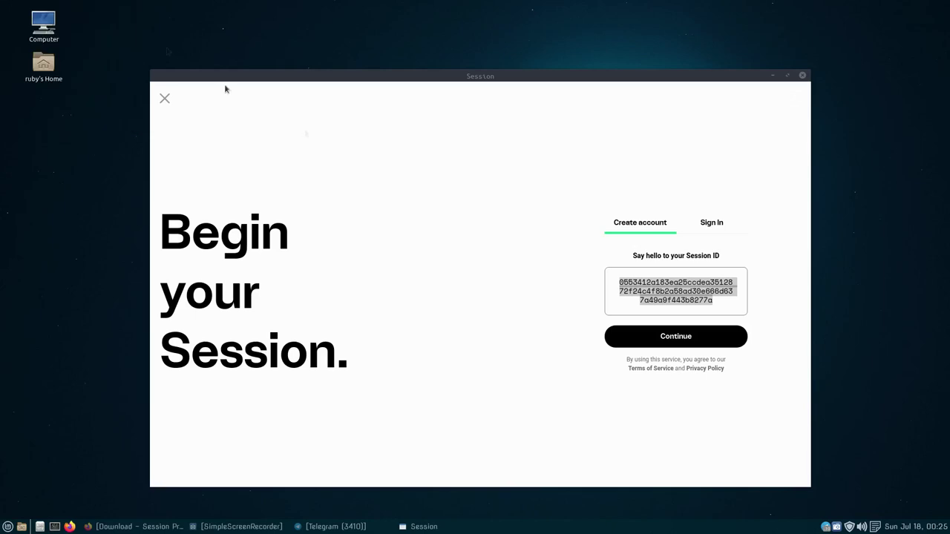
# - Continue with the generated Session ID and finish creating the account with a display name and a confirmed account password
pyautogui.click(662, 342)
pyautogui.click(663, 341)
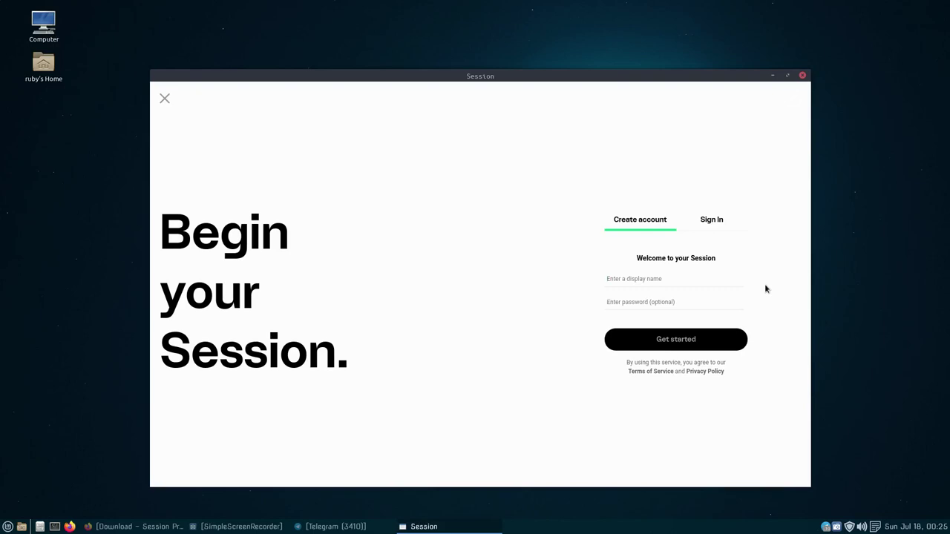
pyautogui.write('Unian')
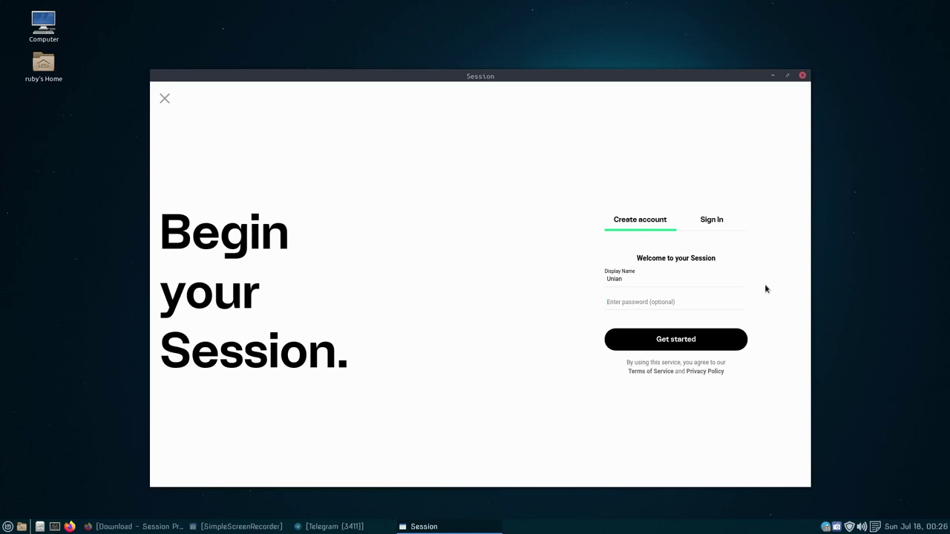
pyautogui.write('a')
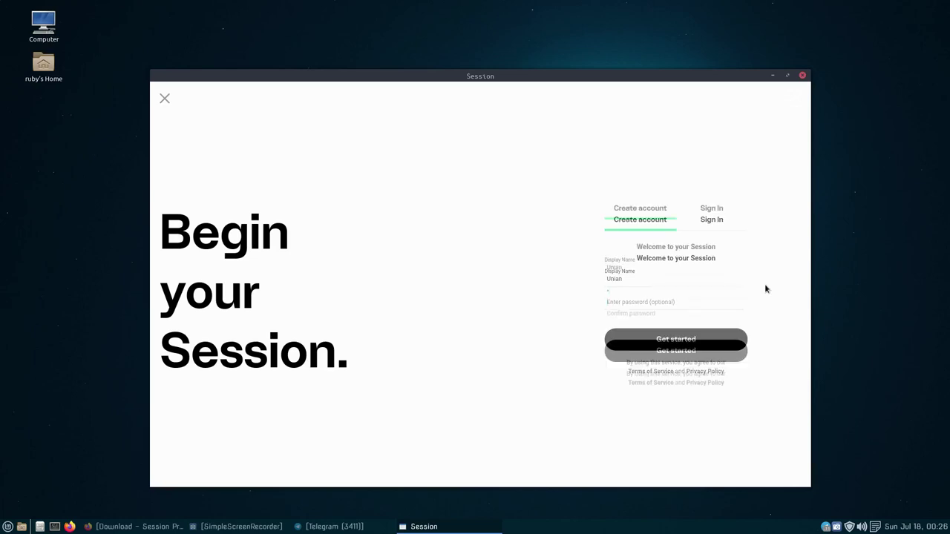
pyautogui.write('aaaaa')
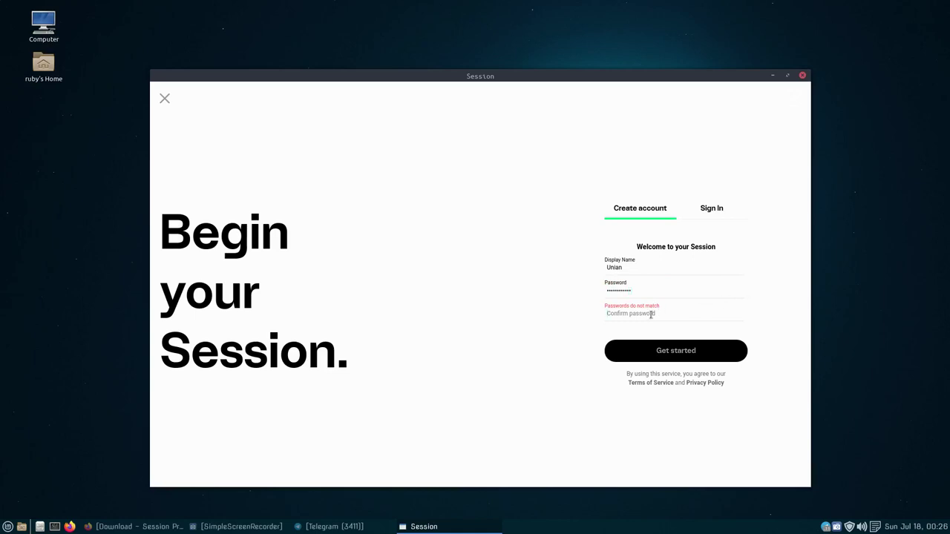
pyautogui.write('aa')
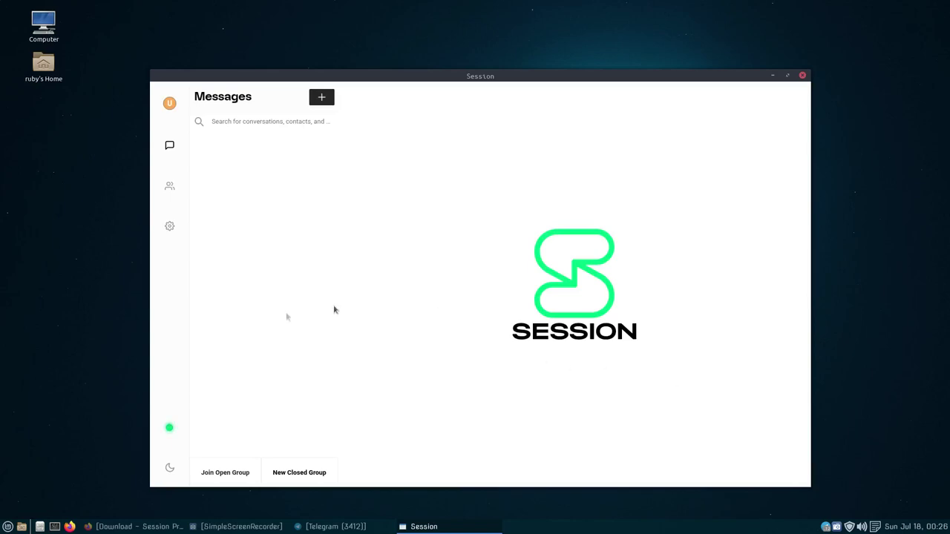
# - Switch to the dark theme, set the laura-vinck Unsplash image from Downloads as the profile picture, and save and close the profile
pyautogui.click(170, 469)
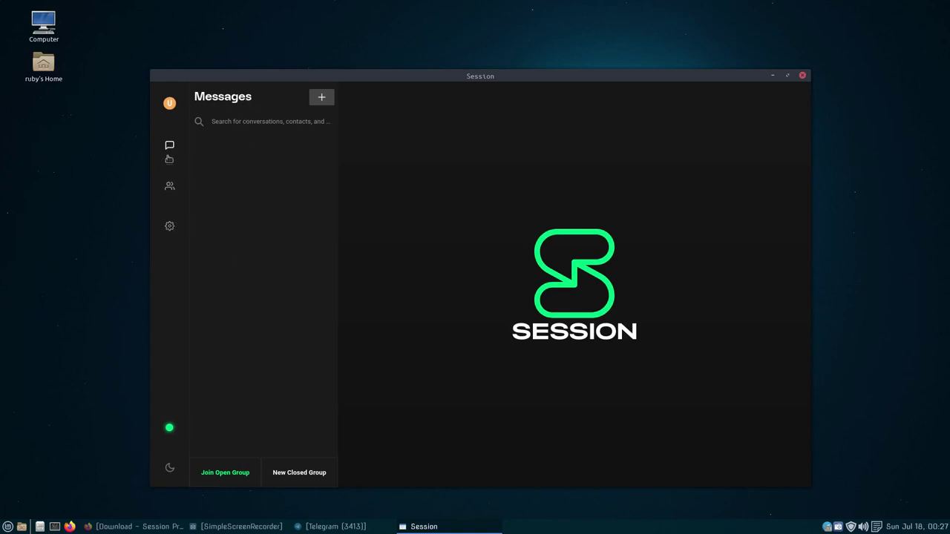
pyautogui.click(169, 104)
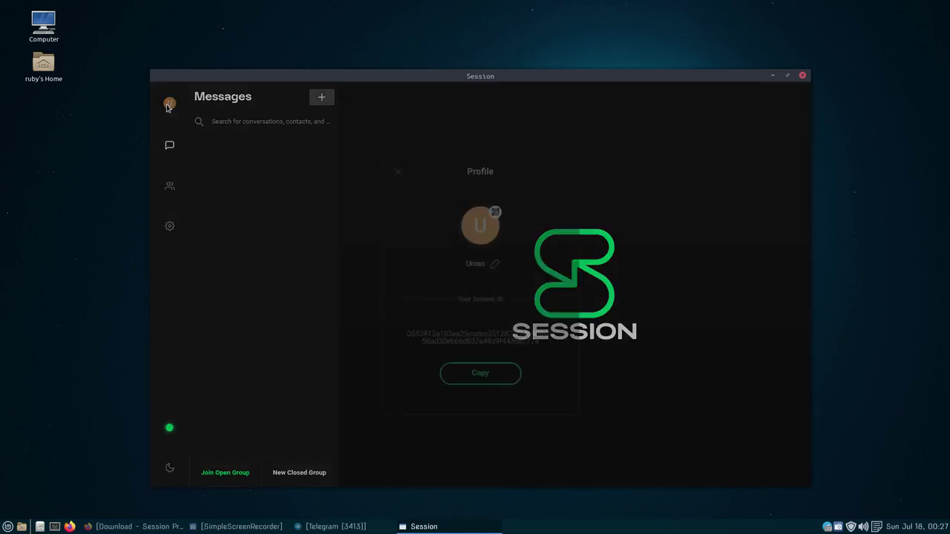
pyautogui.click(478, 227)
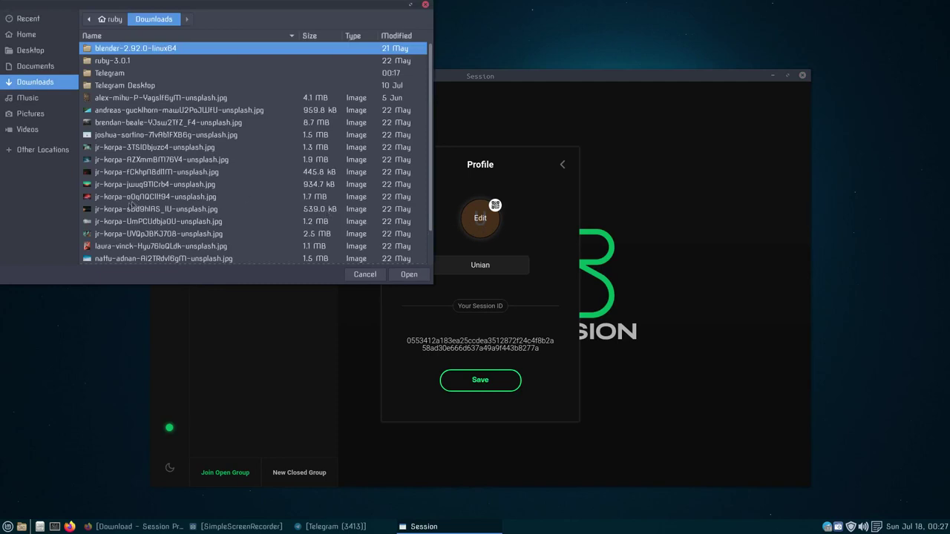
pyautogui.click(94, 247)
pyautogui.click(409, 273)
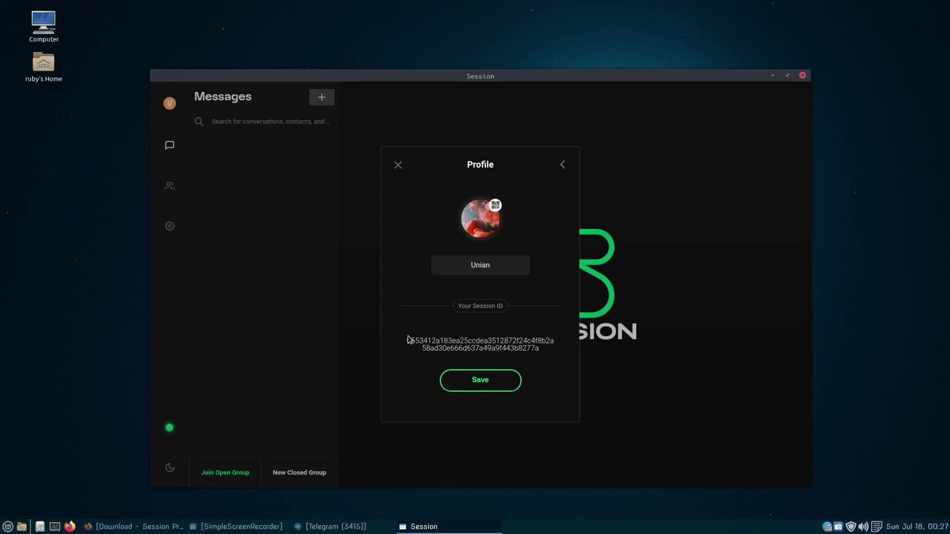
pyautogui.moveTo(409, 344); pyautogui.dragTo(560, 351)
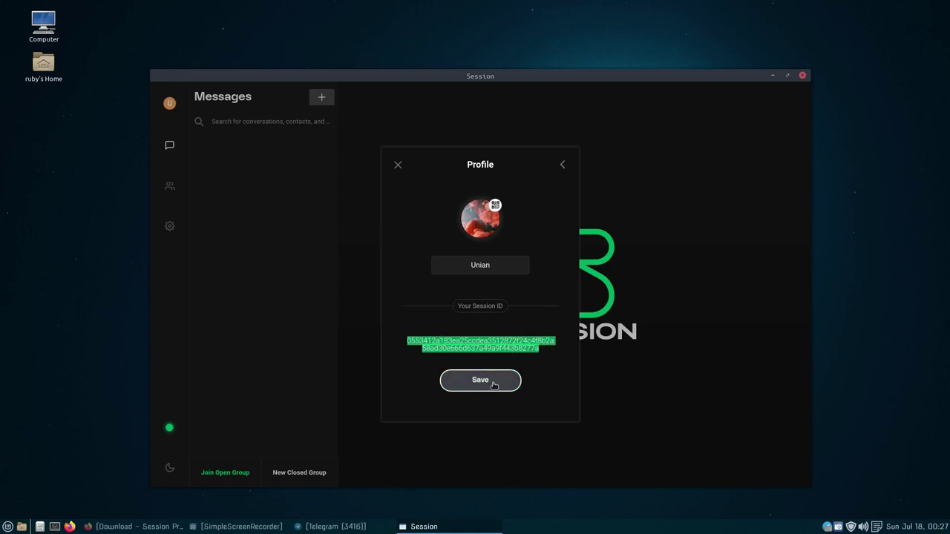
pyautogui.click(528, 349)
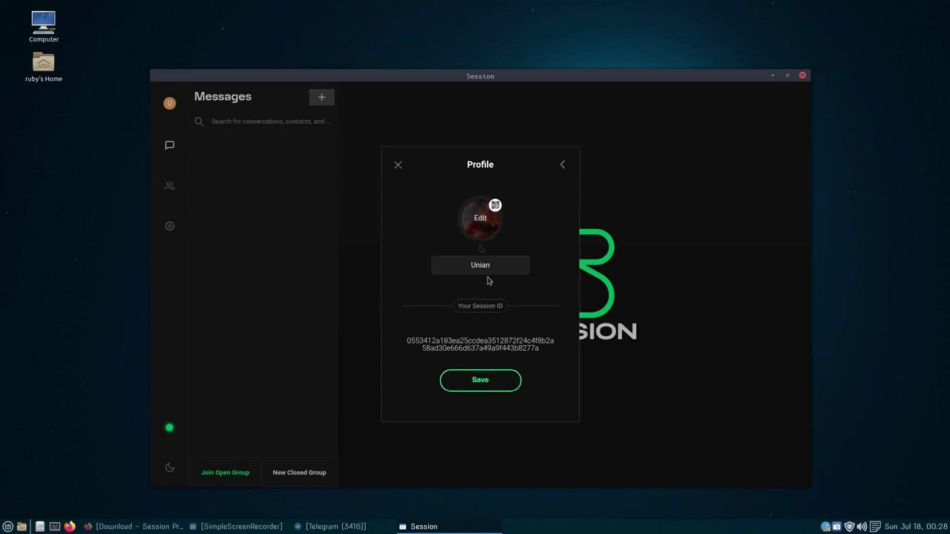
pyautogui.click(499, 383)
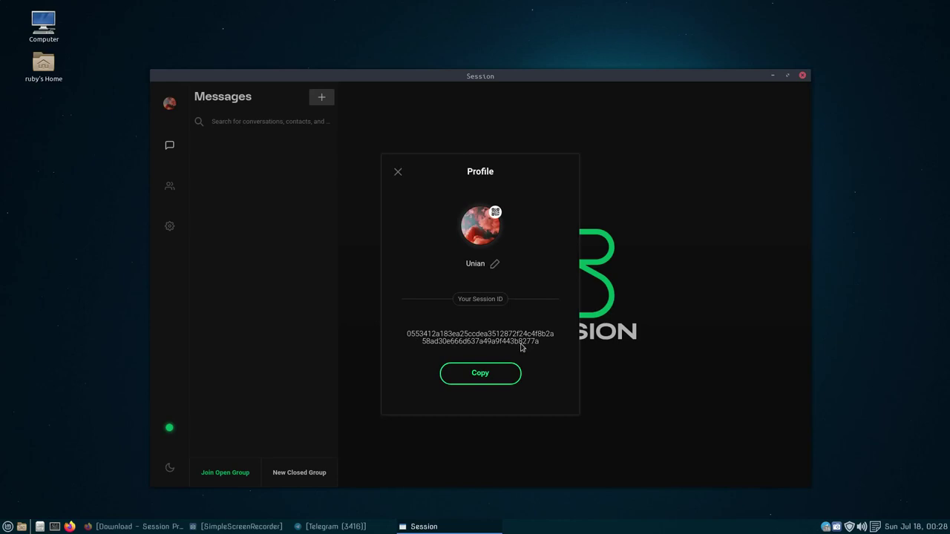
pyautogui.click(398, 173)
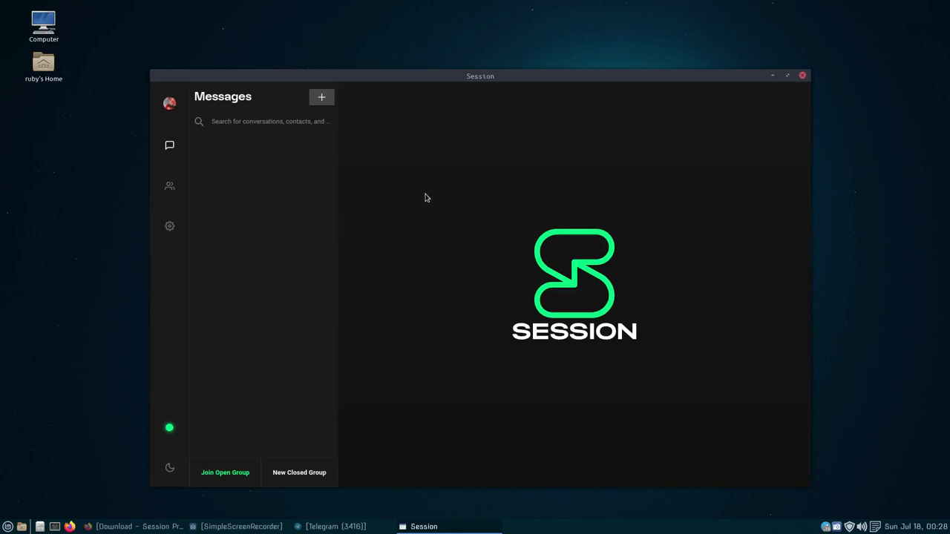
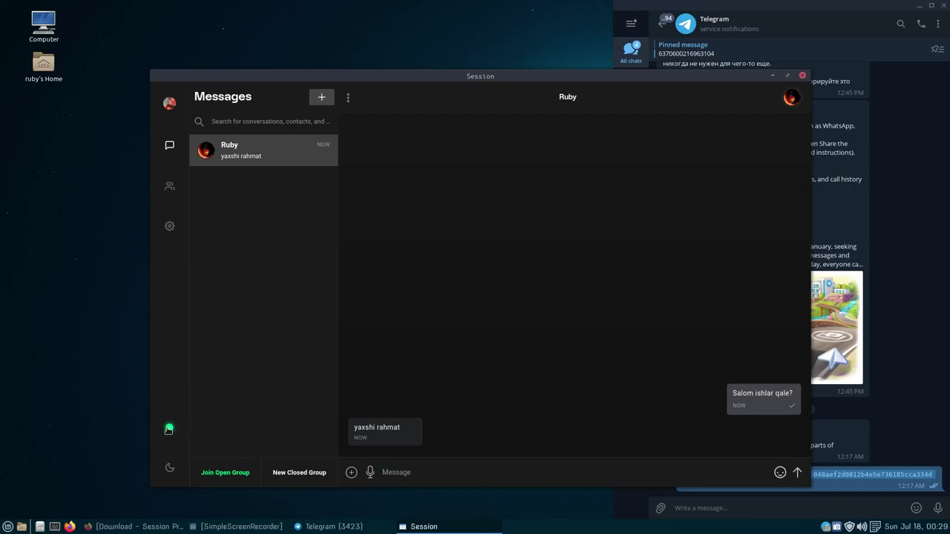
# - Close the Telegram window and review the countries in Session's connection path
pyautogui.click(944, 5)
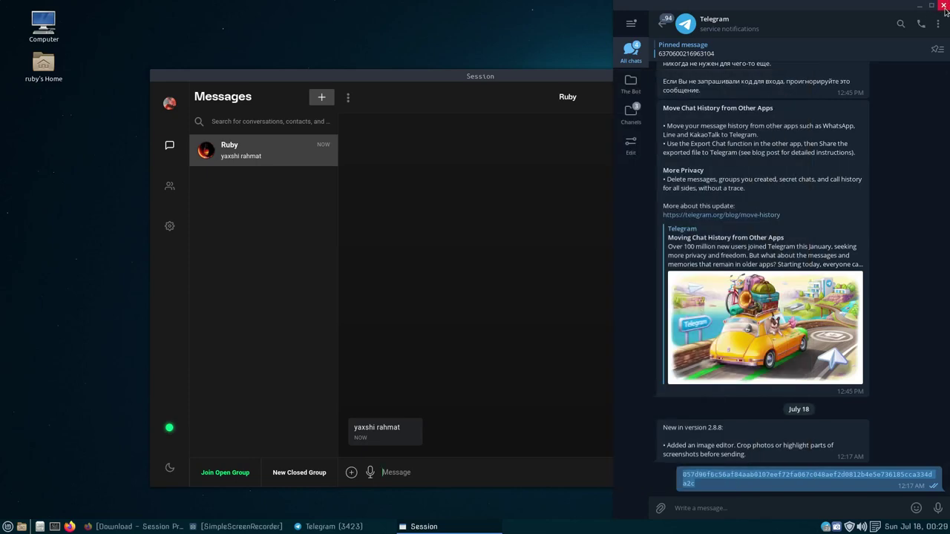
pyautogui.click(169, 428)
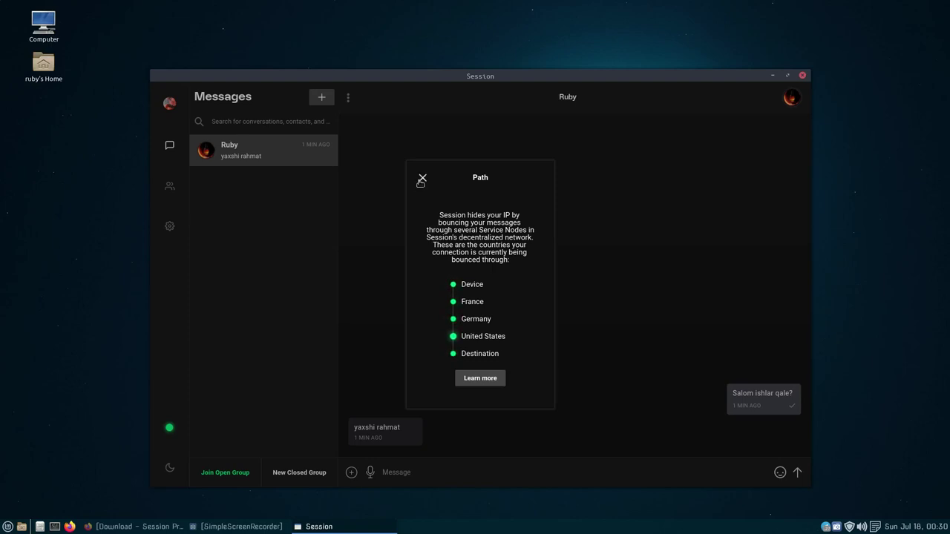
pyautogui.click(420, 179)
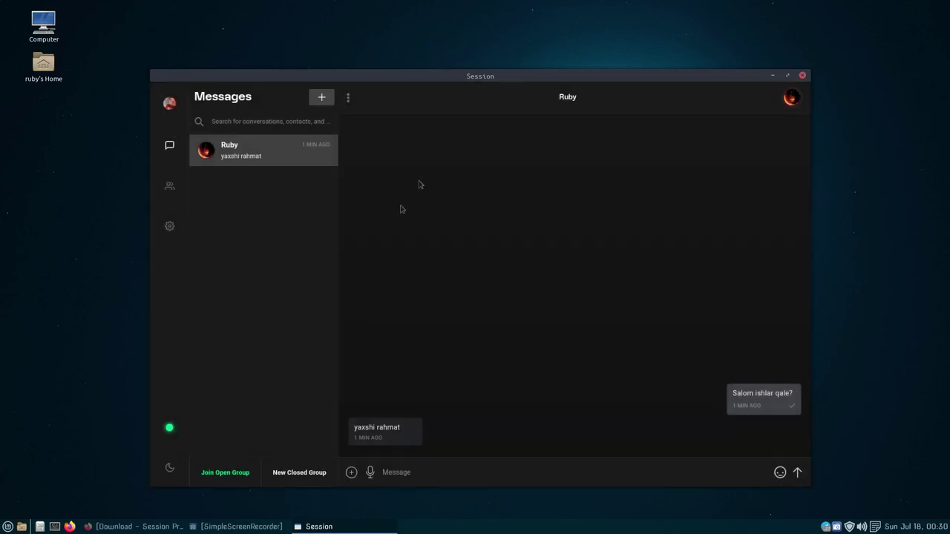
# - Examine the Join Open Group form and the New Closed Group form, closing each without joining or creating a group
pyautogui.click(226, 476)
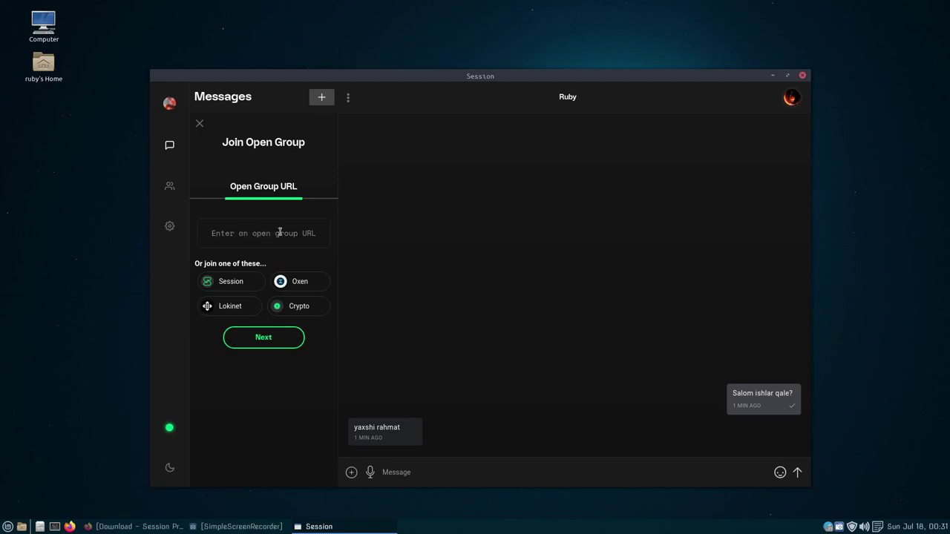
pyautogui.click(198, 123)
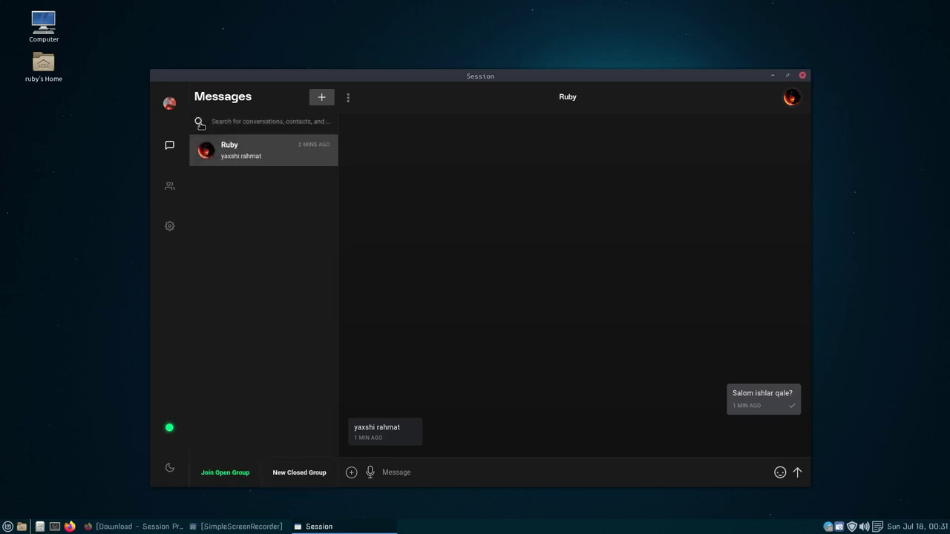
pyautogui.click(319, 473)
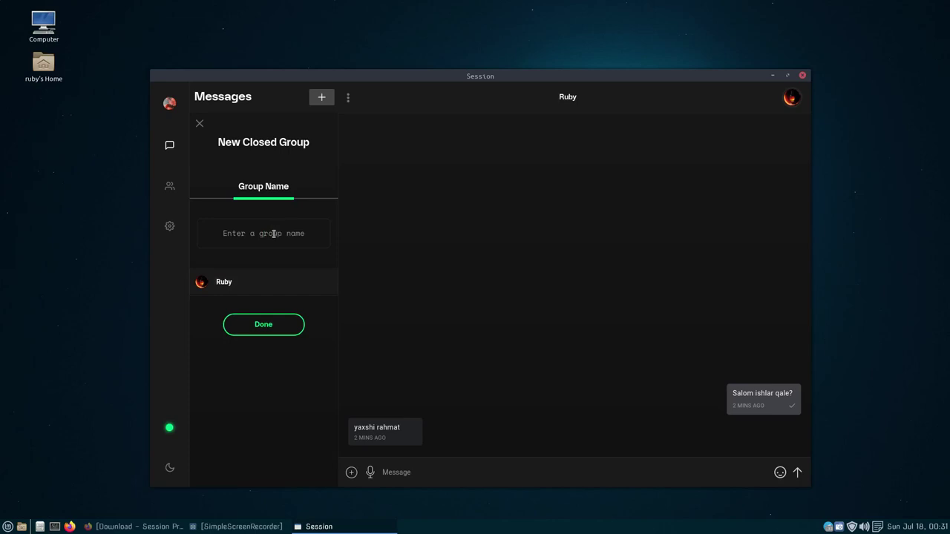
pyautogui.write('asd')
pyautogui.press('BackSpace')
pyautogui.press('BackSpace')
pyautogui.press('BackSpace')
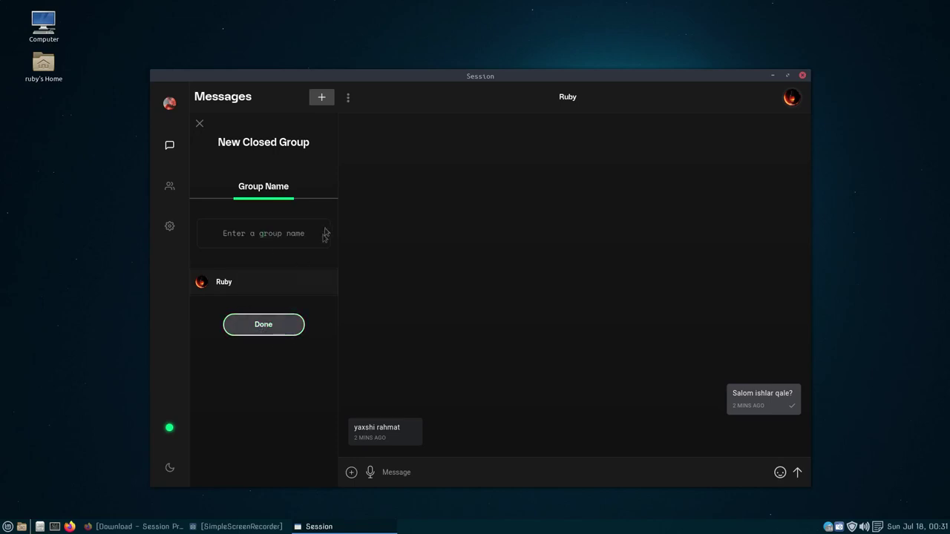
pyautogui.click(199, 124)
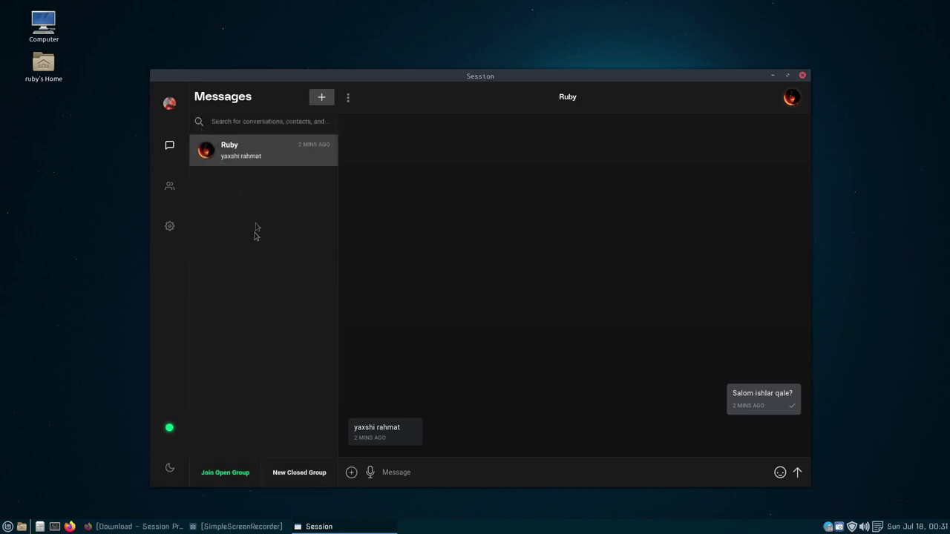
# - Open the Session settings and unlock them with the account password
pyautogui.click(170, 227)
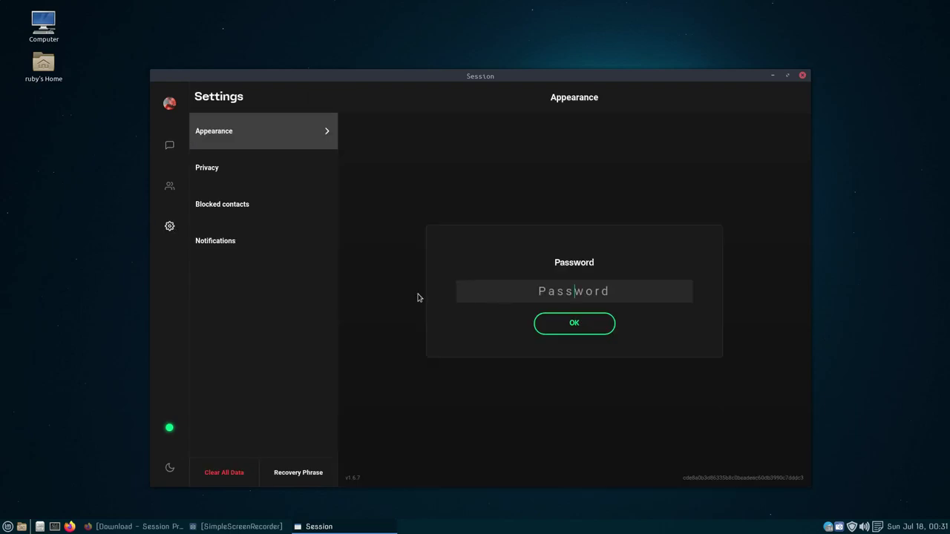
pyautogui.click(529, 296)
pyautogui.write('**********')
pyautogui.click(573, 323)
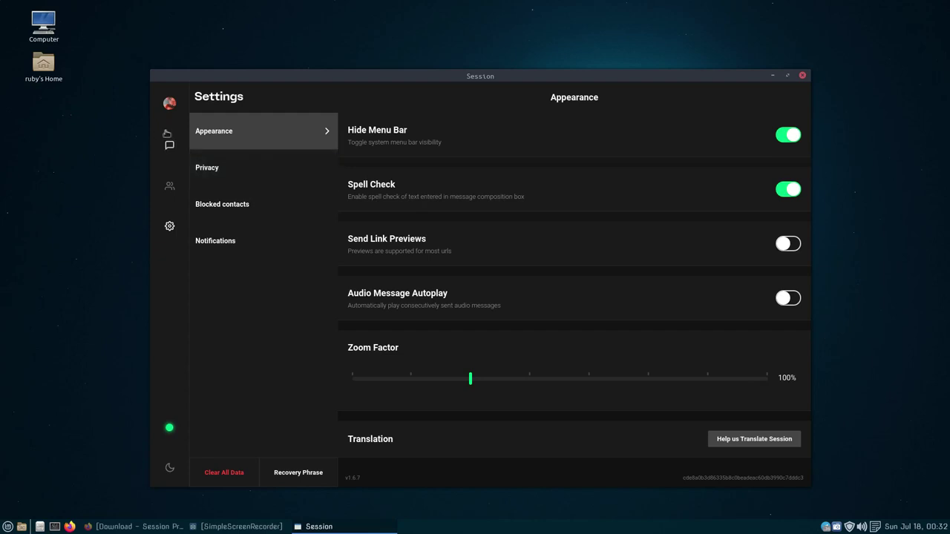
# - Review the Privacy, Blocked contacts and Notifications settings, and return to the message conversation
pyautogui.click(218, 166)
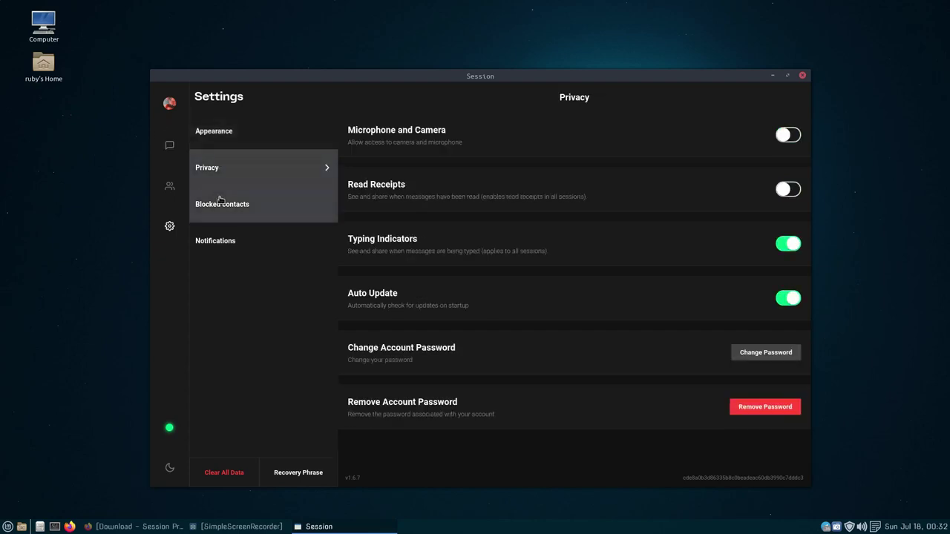
pyautogui.click(221, 204)
pyautogui.click(221, 239)
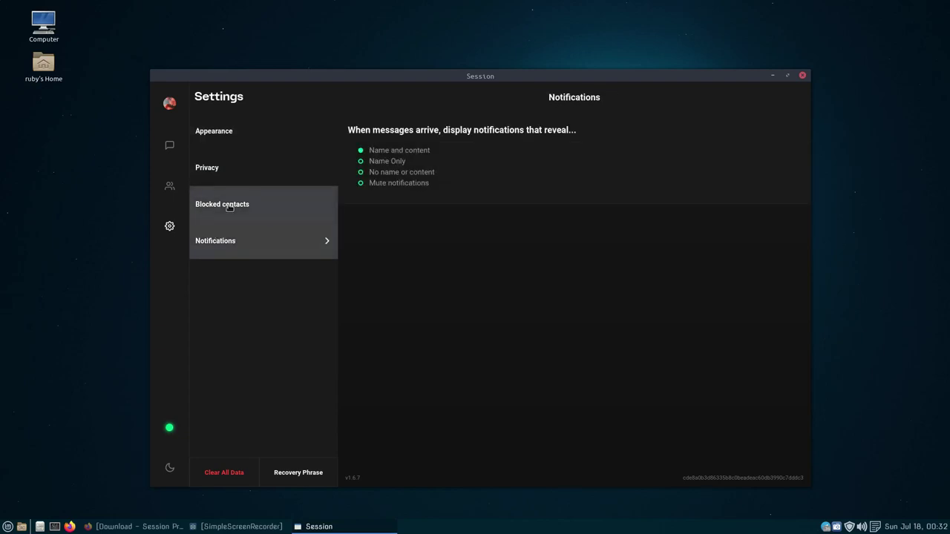
pyautogui.click(172, 144)
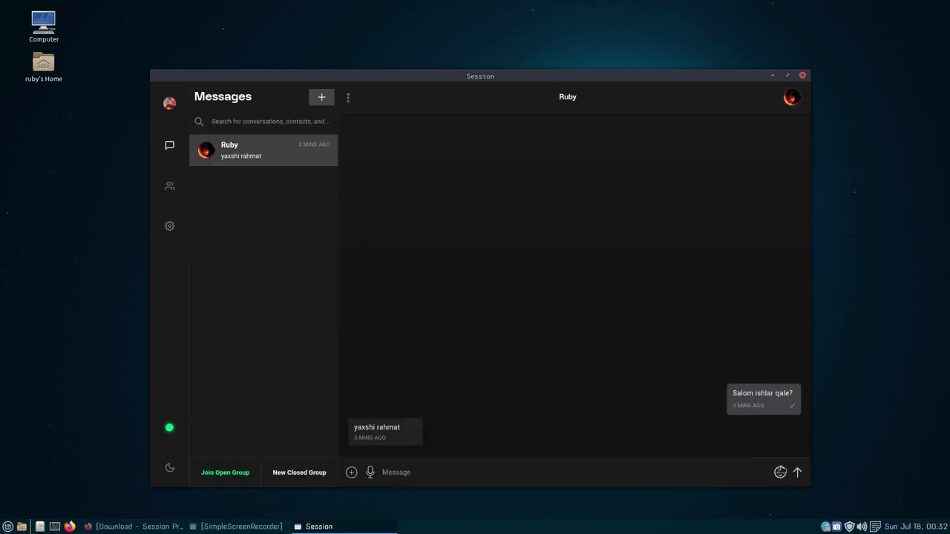
# - Look over the emoji picker and send the jr-korpa-AZXmmBM76V4-unsplash.jpg image from Downloads in the open conversation
pyautogui.click(779, 473)
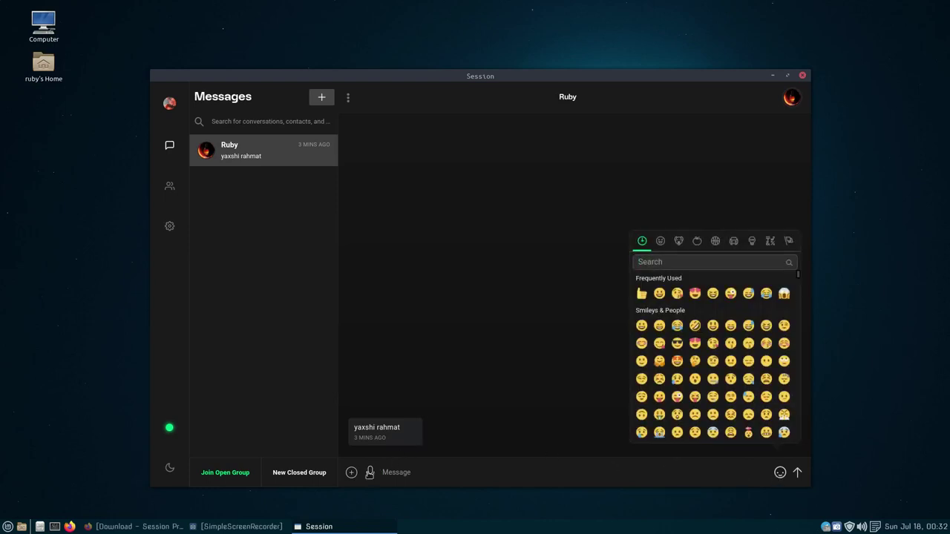
pyautogui.click(351, 473)
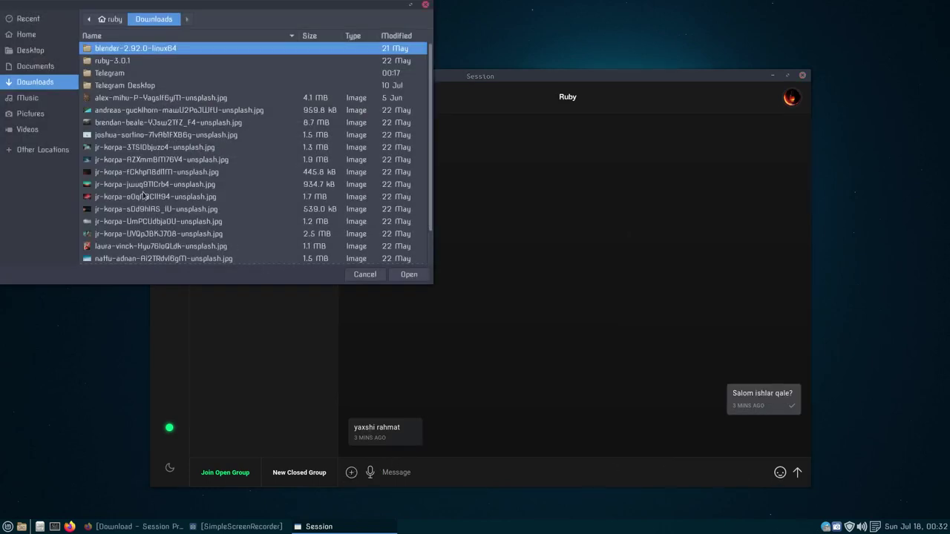
pyautogui.click(90, 160)
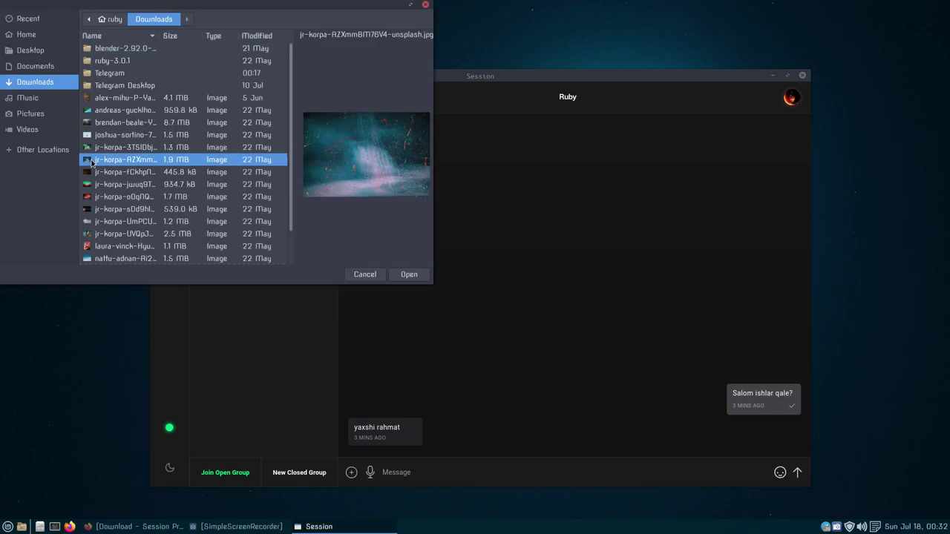
pyautogui.click(409, 275)
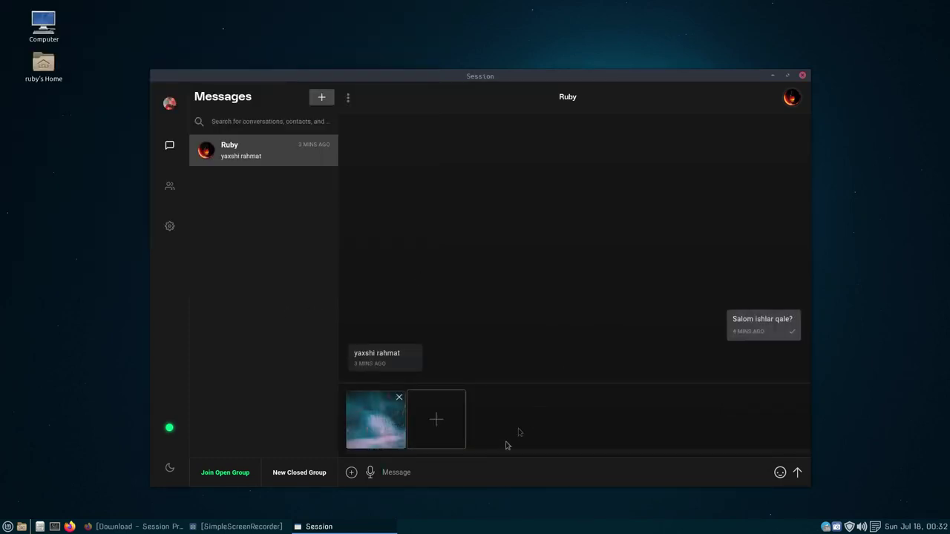
pyautogui.click(799, 472)
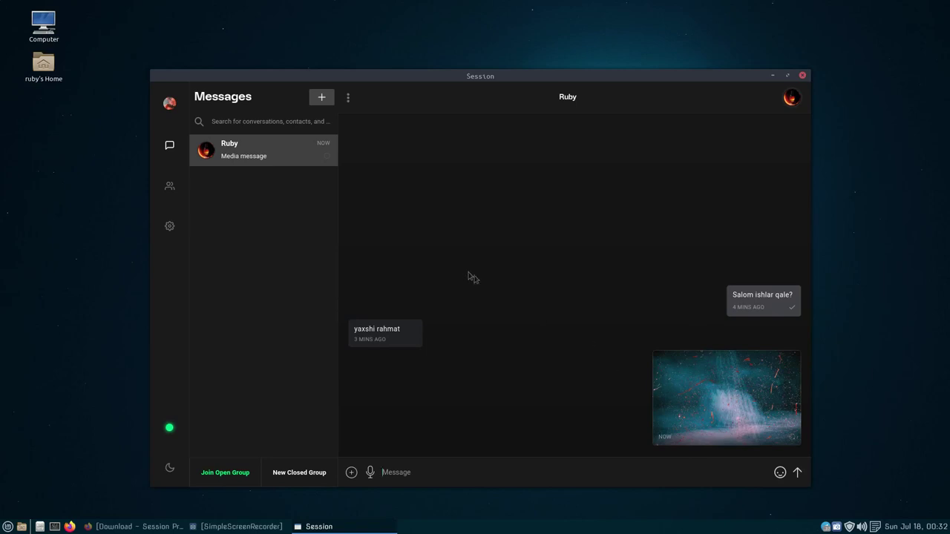
# - Set the conversation's disappearing messages timer to 1 minute and send the message "salom"
pyautogui.click(348, 99)
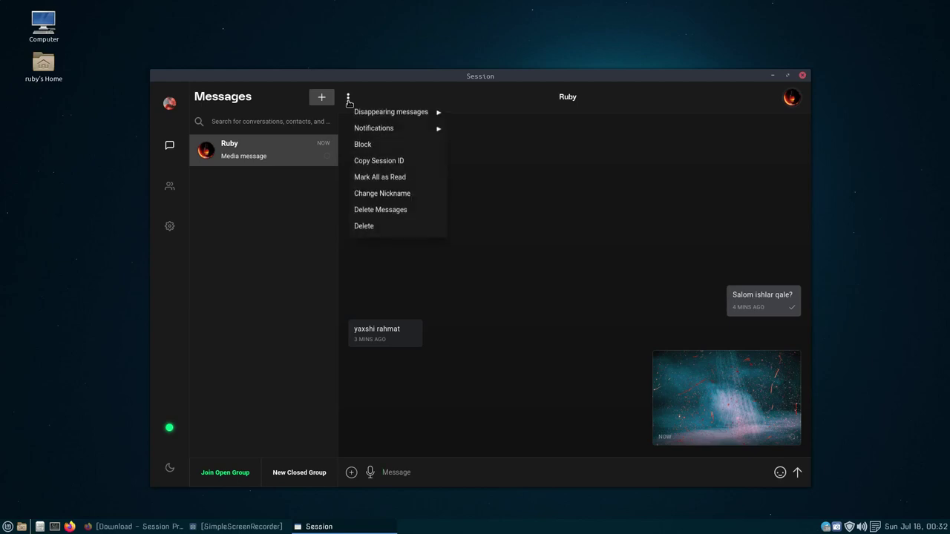
pyautogui.moveTo(394, 117)
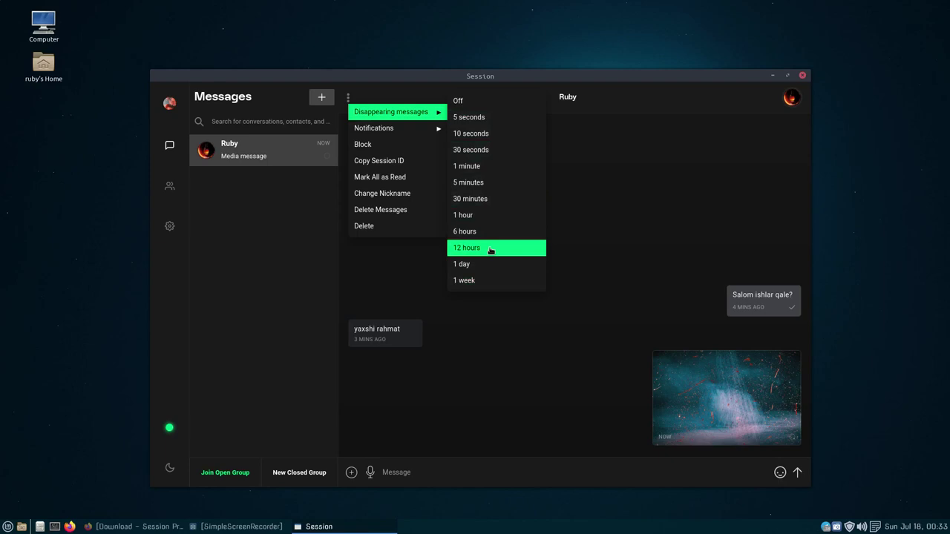
pyautogui.click(477, 165)
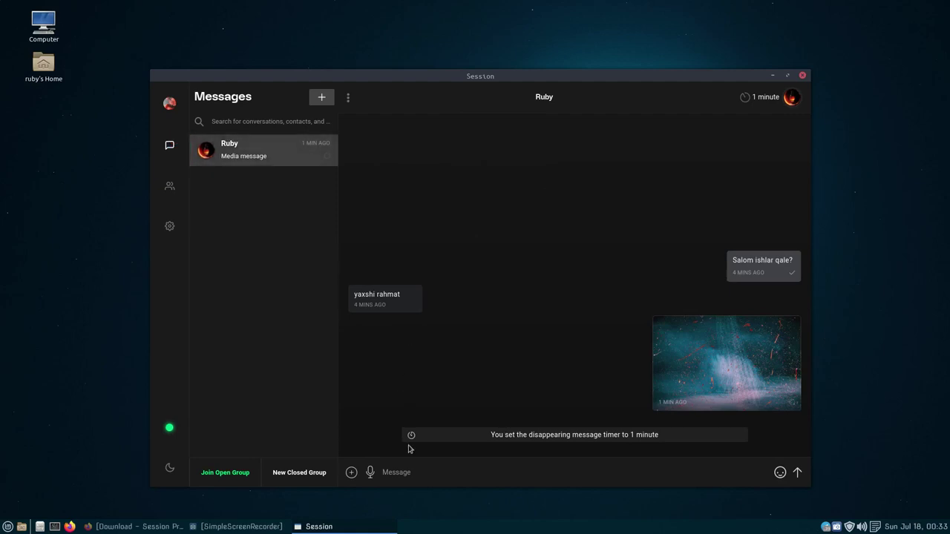
pyautogui.write('salom')
pyautogui.press('Return')
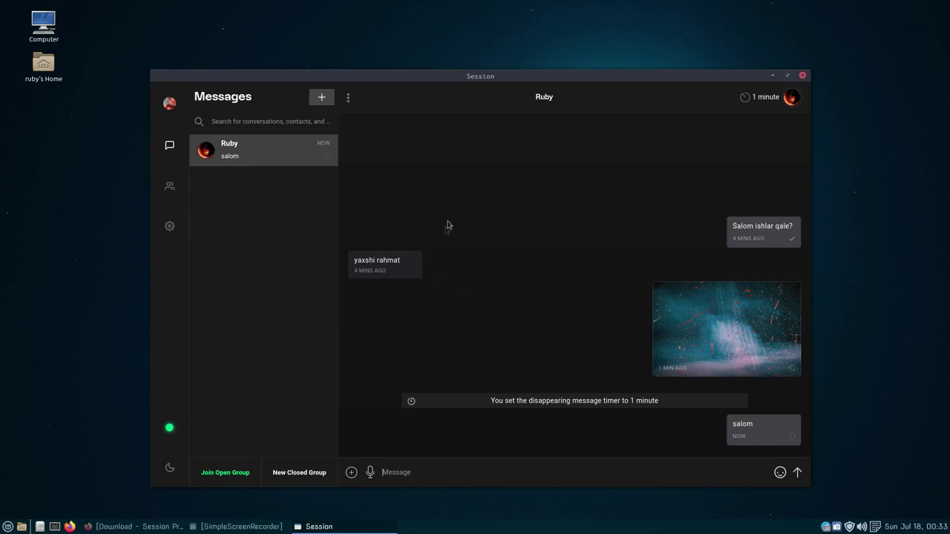
# - Shift the Session window slightly and delete the image message marked as failed from the conversation, confirming the deletion
pyautogui.click(348, 98)
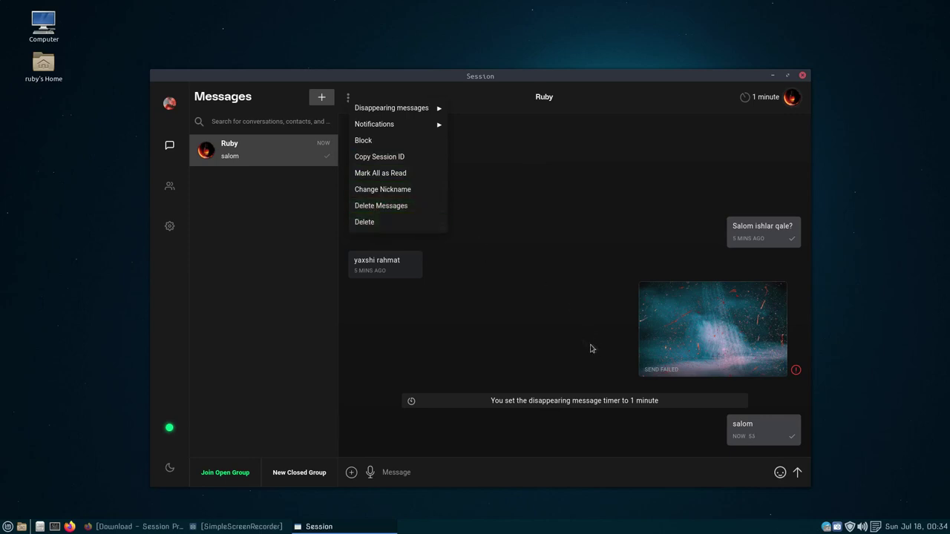
pyautogui.click(443, 272)
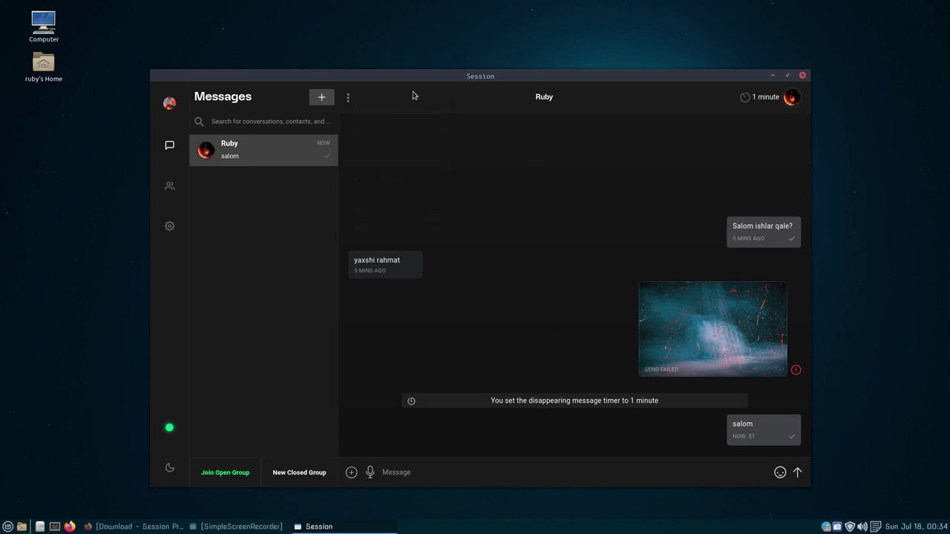
pyautogui.moveTo(420, 77); pyautogui.dragTo(405, 73)
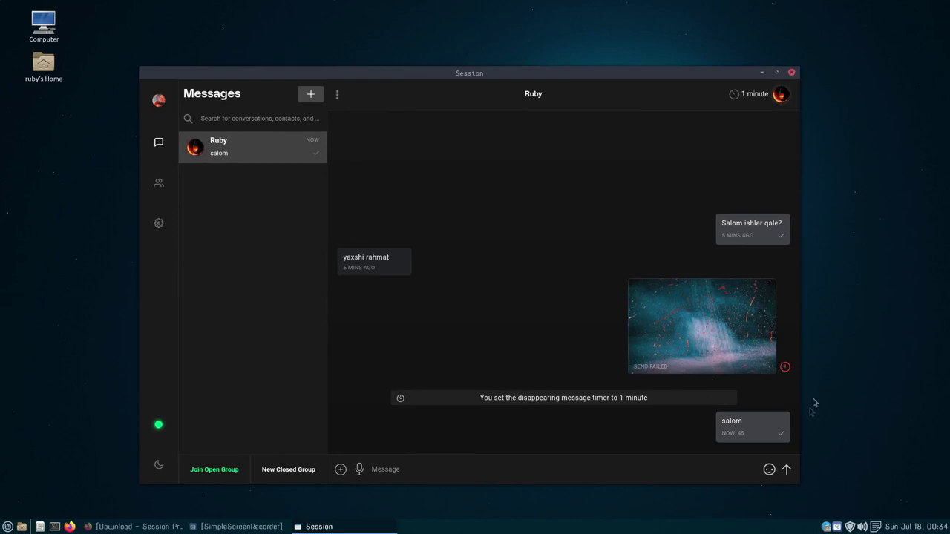
pyautogui.click(786, 368)
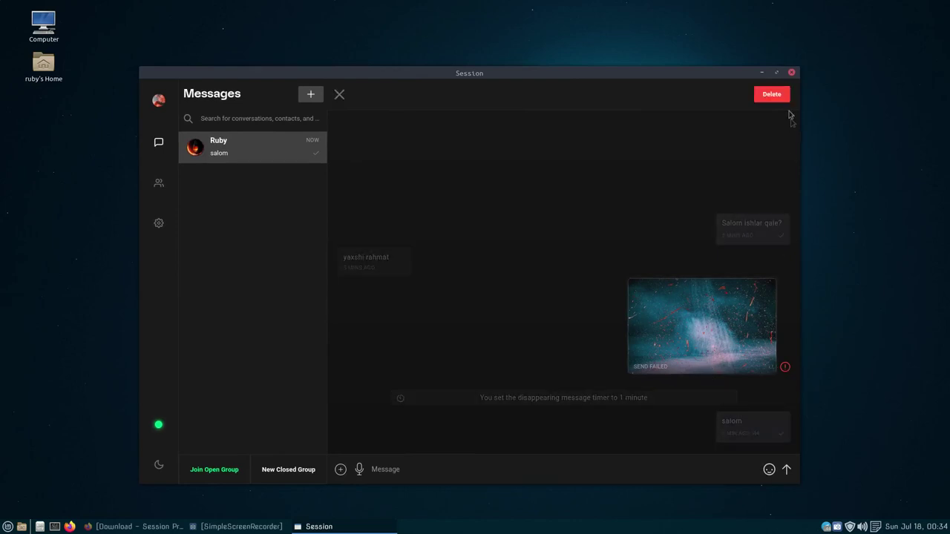
pyautogui.click(772, 95)
pyautogui.click(491, 310)
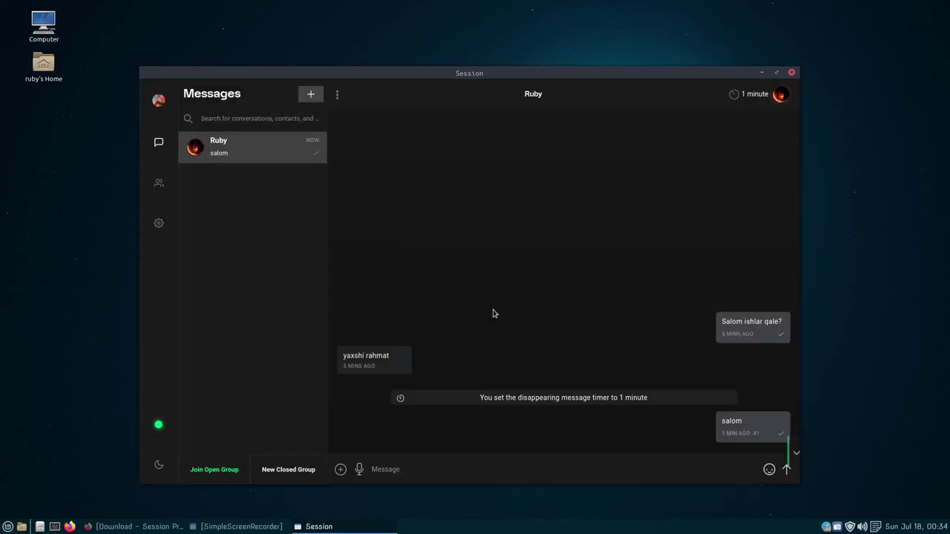